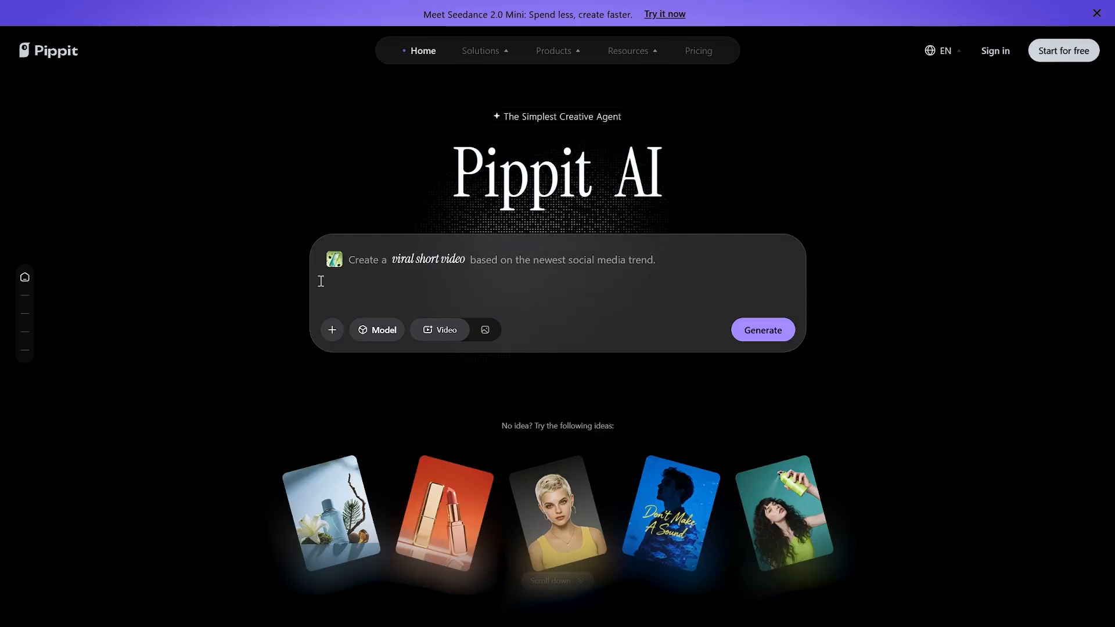
# Look over the Video Agent and Image Agent sections of the Pippit homepage and start using it for free.
pyautogui.scroll(-5, 321, 281)
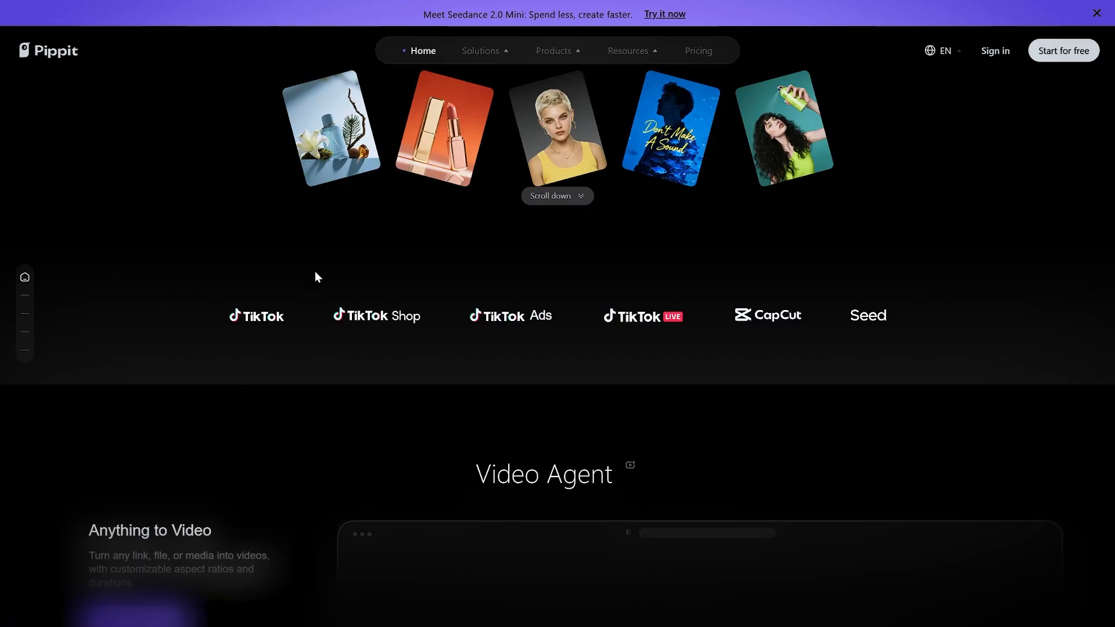
pyautogui.scroll(-3, 316, 274)
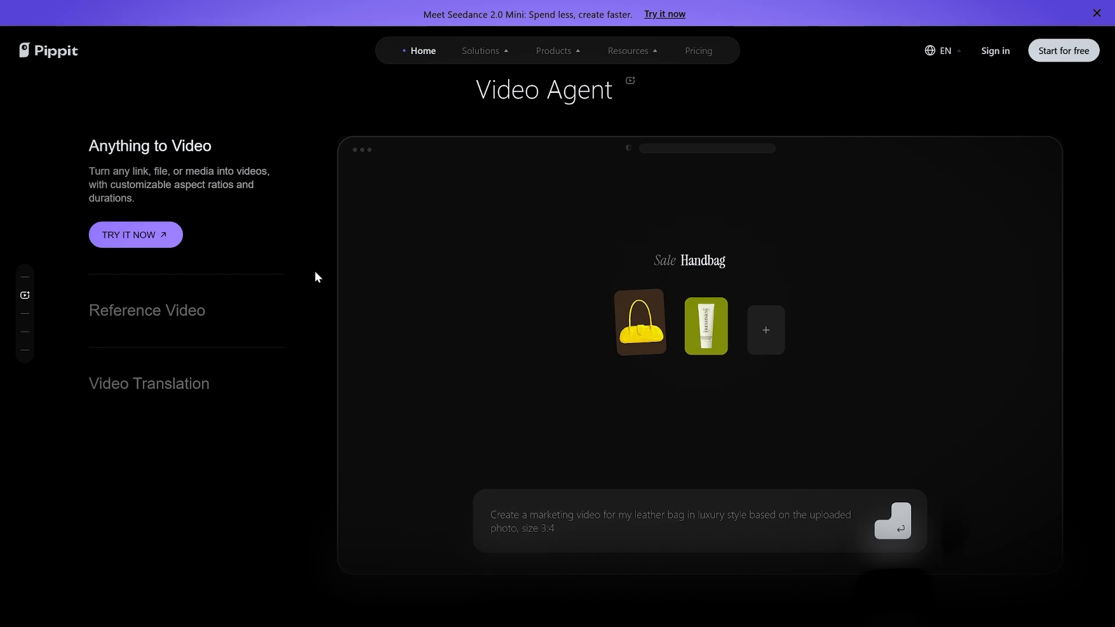
pyautogui.scroll(-5, 315, 271)
pyautogui.scroll(-3, 295, 434)
pyautogui.scroll(3, 295, 430)
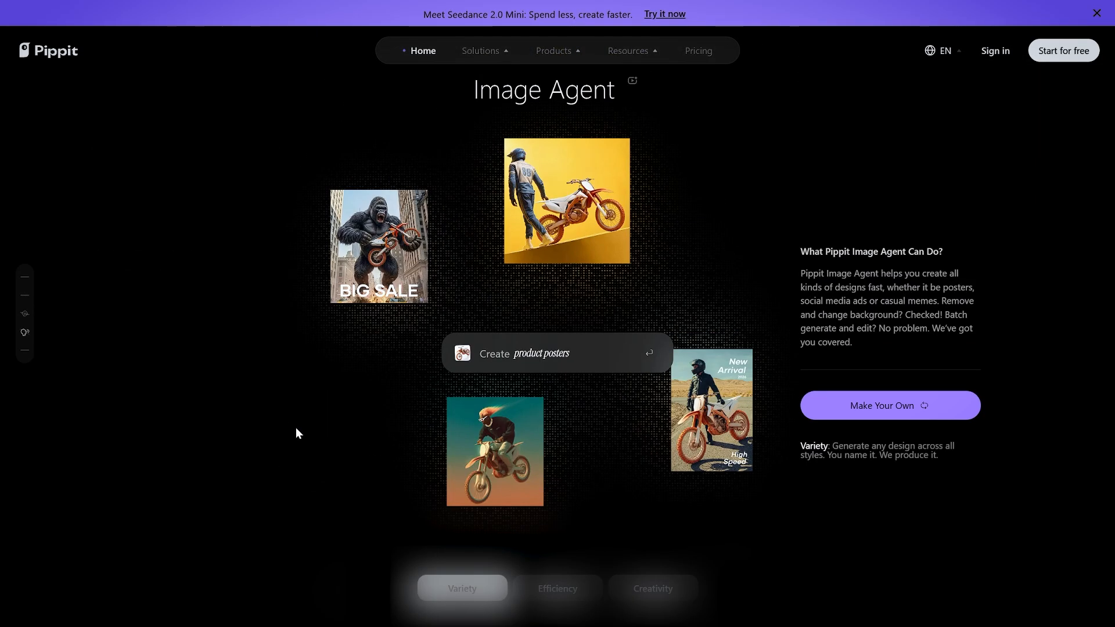
pyautogui.scroll(6, 416, 359)
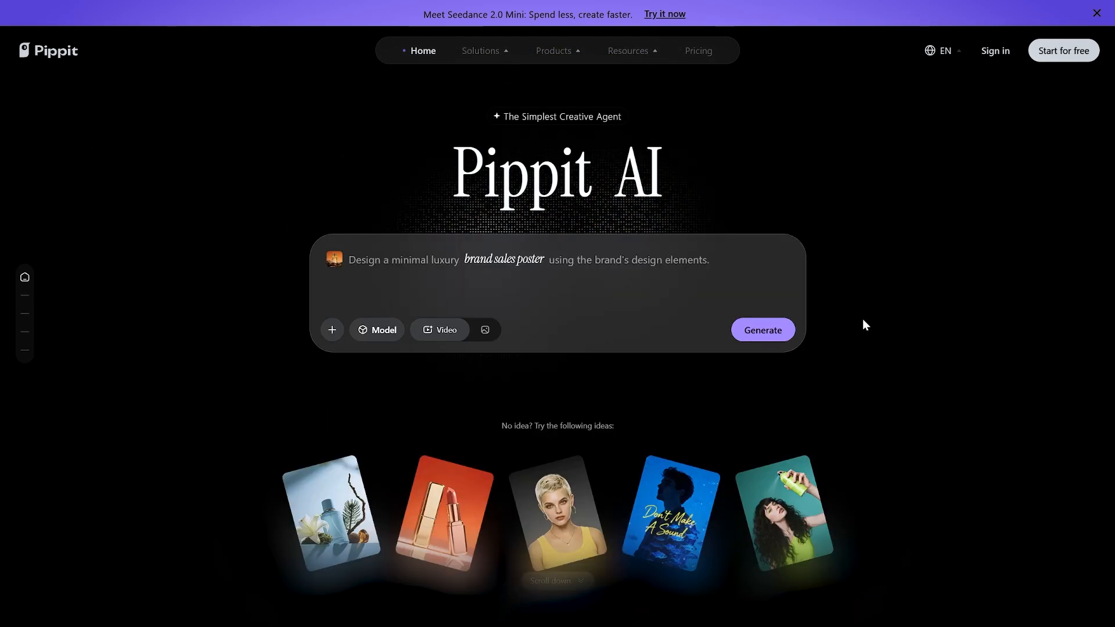
pyautogui.click(1052, 58)
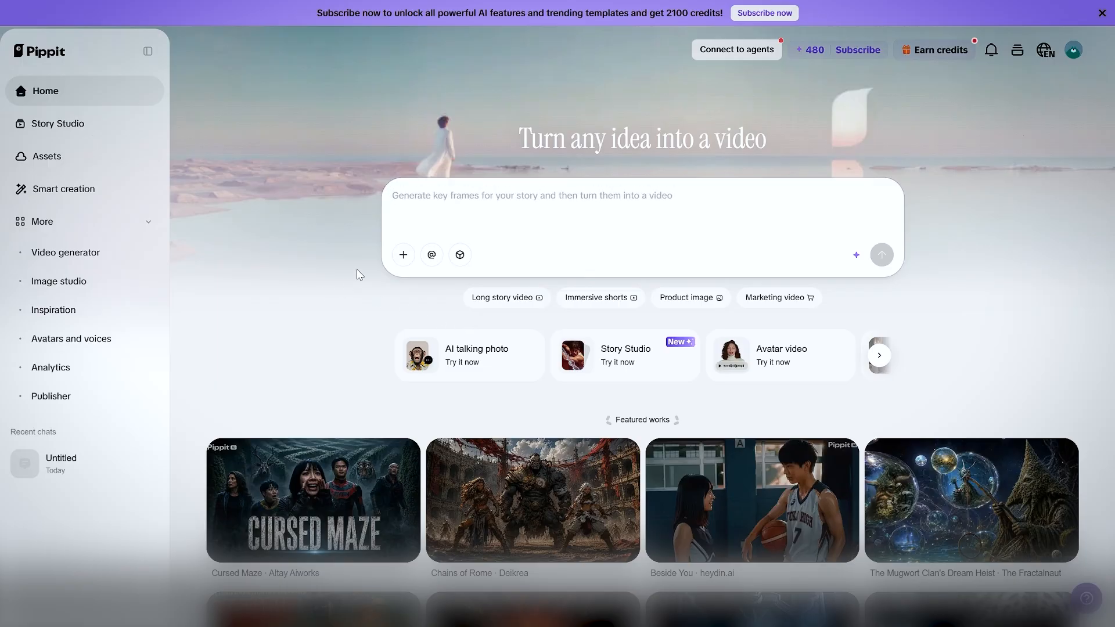
# Enter the prompt "Create a video ad for this massage gun" followed by the product page link.
pyautogui.press('F11')
pyautogui.click(468, 202)
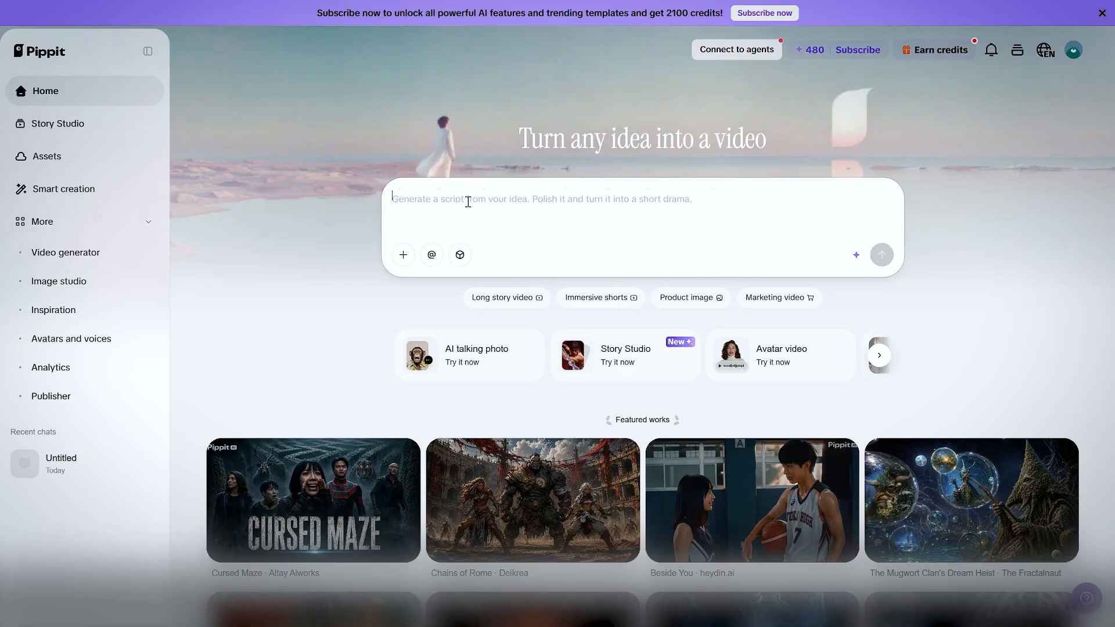
pyautogui.write('Crf')
pyautogui.press('BackSpace')
pyautogui.write('eate')
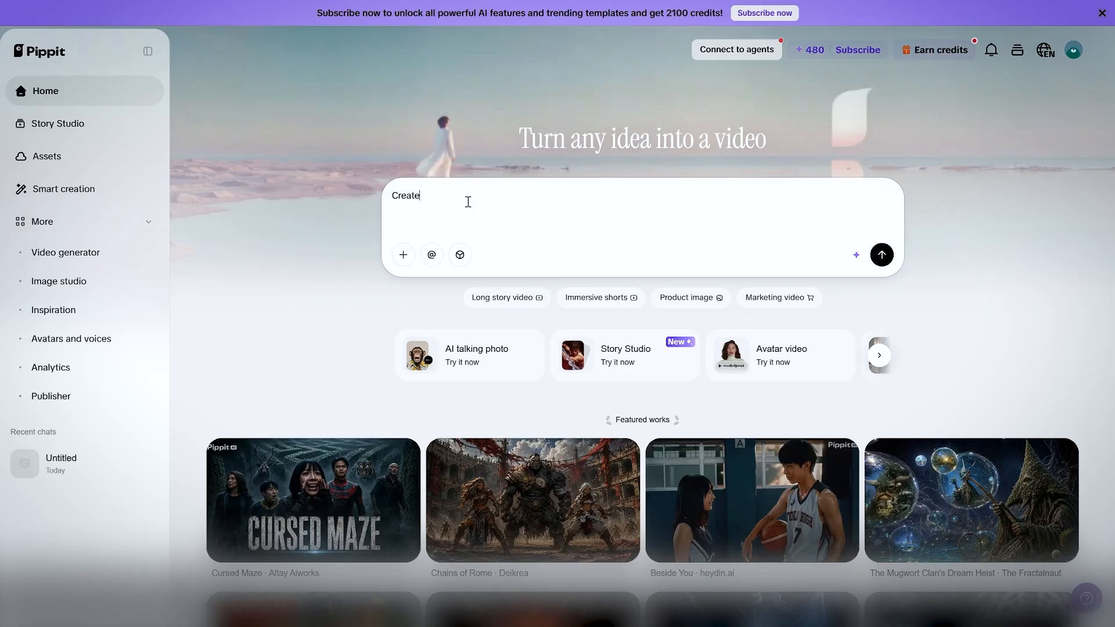
pyautogui.write(' a video ad for this massage gun')
pyautogui.hotkey('ctrl', 'v')
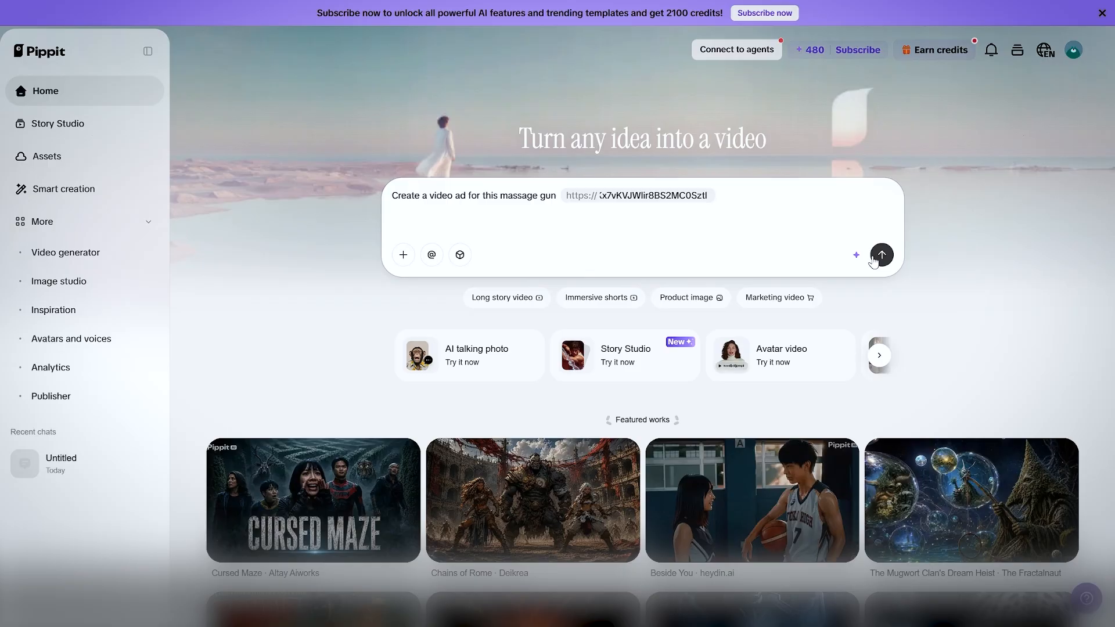
# Examine the prompt's attachment, mention and model options, and remove the stray @ from the start of the prompt.
pyautogui.click(403, 255)
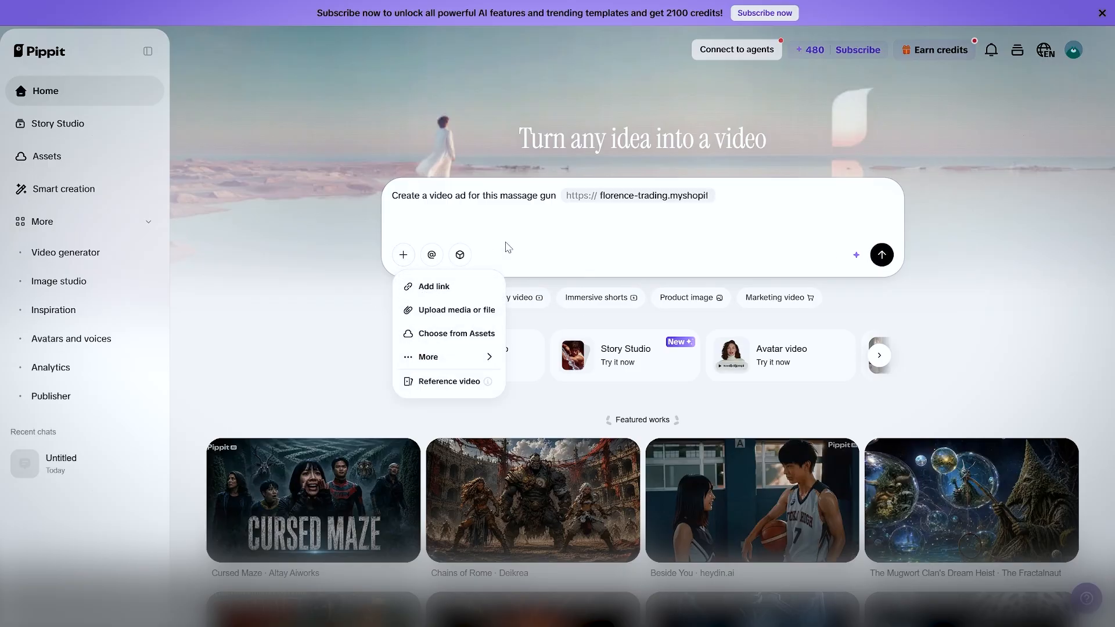
pyautogui.click(403, 255)
pyautogui.click(433, 255)
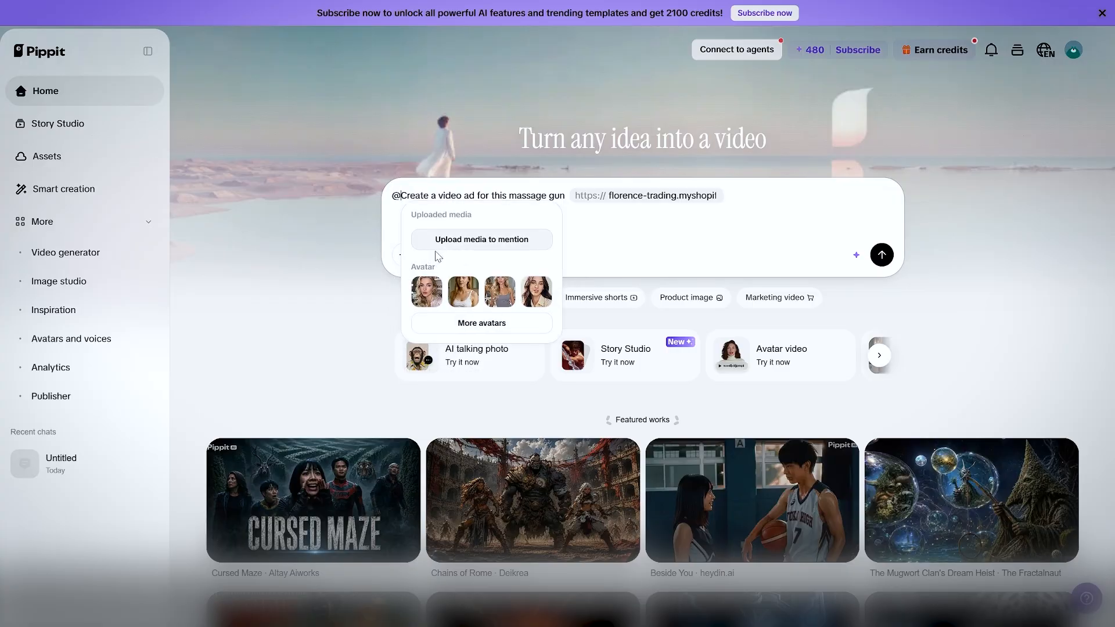
pyautogui.click(459, 255)
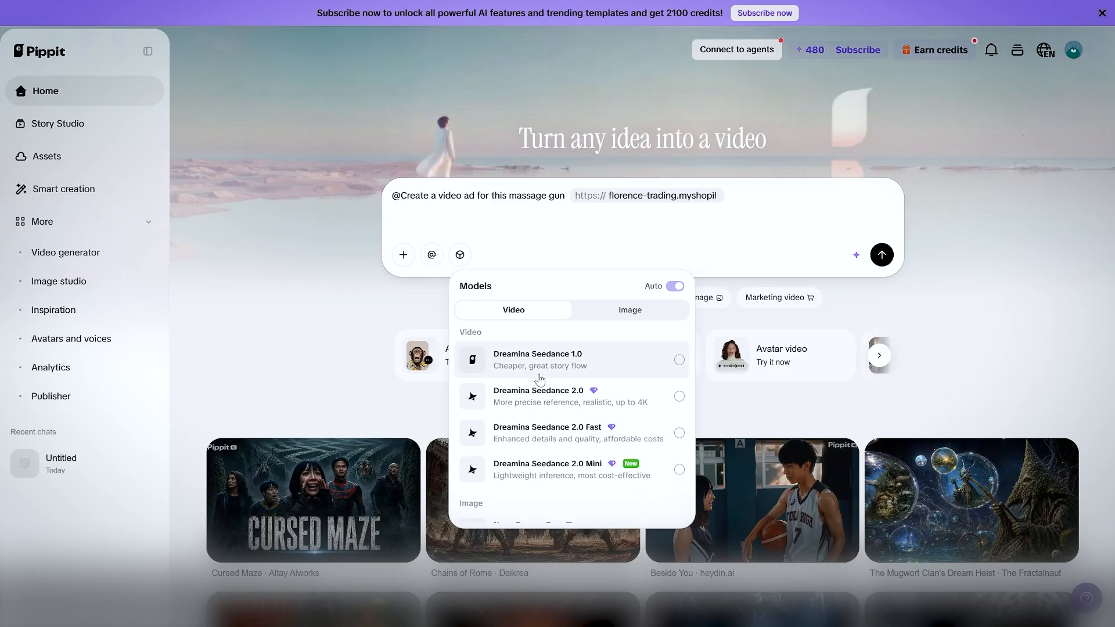
pyautogui.click(398, 196)
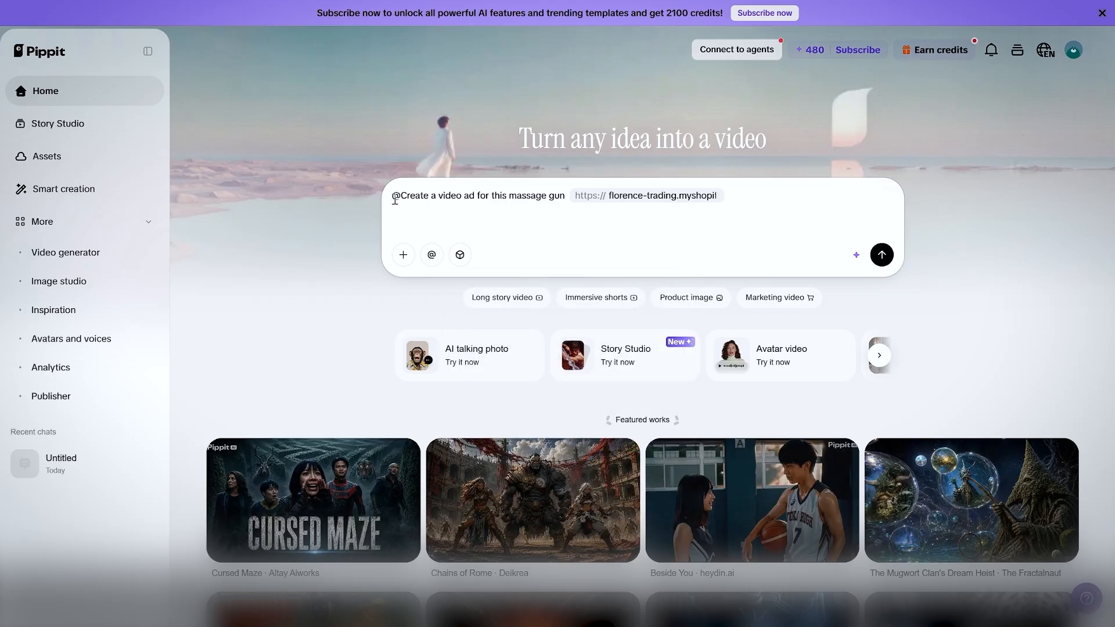
pyautogui.press('BackSpace')
# Review the available video models and choose Dreamina Seedance 1.0 for the ad.
pyautogui.click(460, 255)
pyautogui.scroll(-1, 620, 420)
pyautogui.scroll(-3, 619, 420)
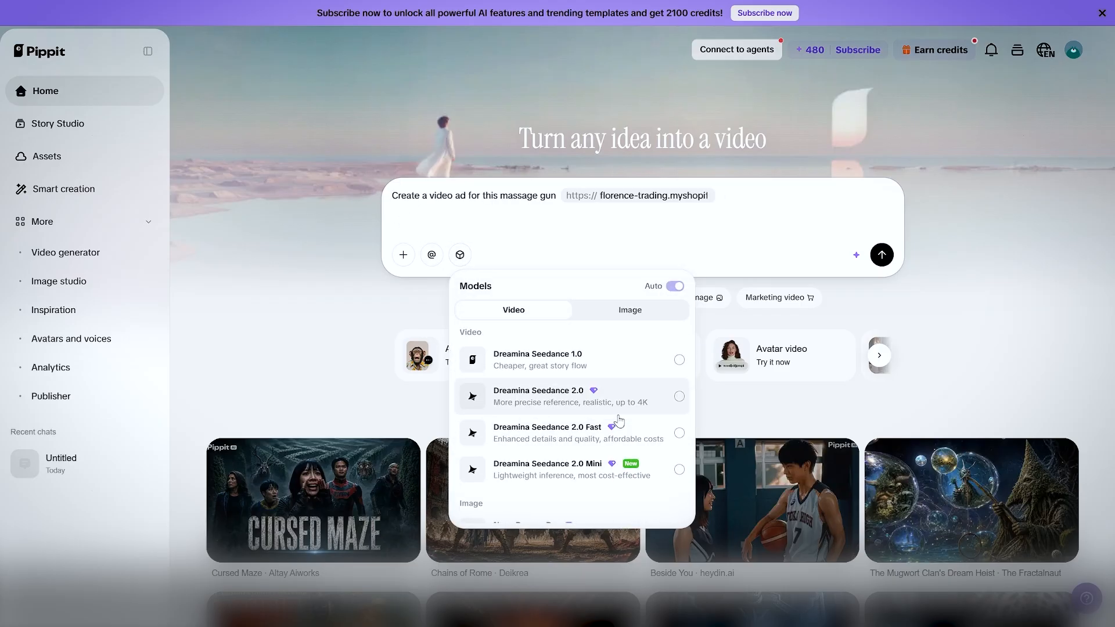
pyautogui.scroll(5, 577, 431)
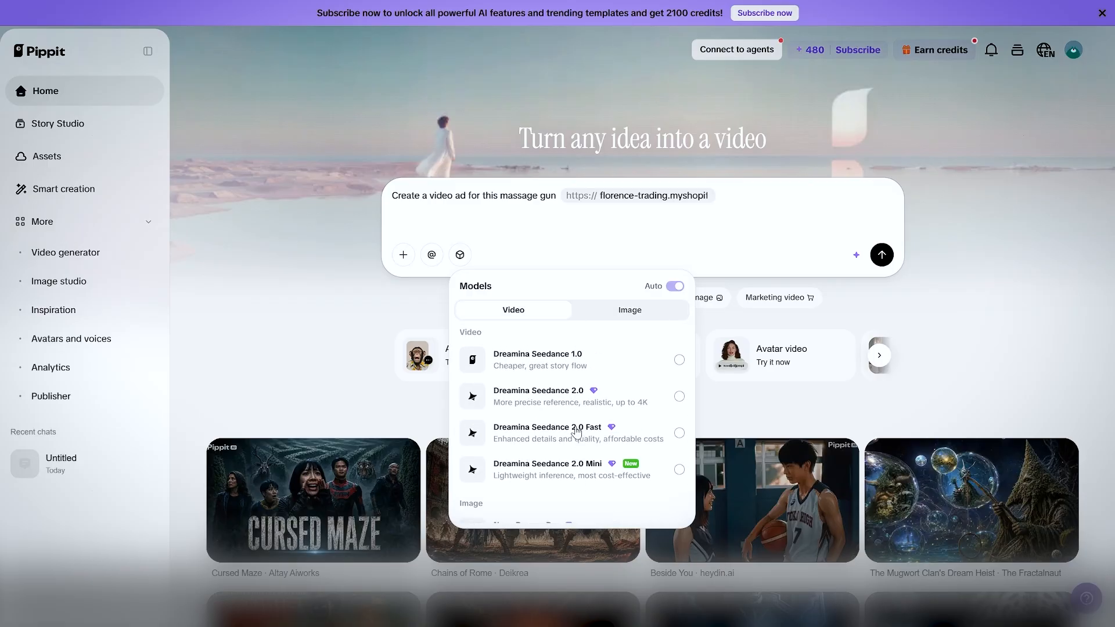
pyautogui.scroll(-1, 575, 448)
pyautogui.scroll(1, 572, 480)
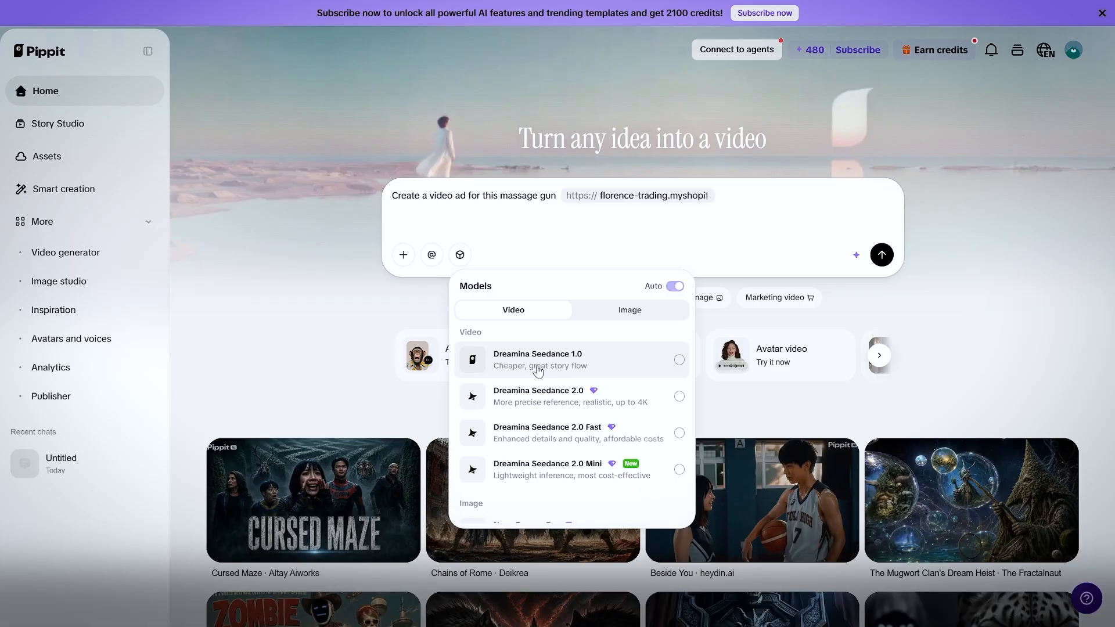
pyautogui.click(538, 363)
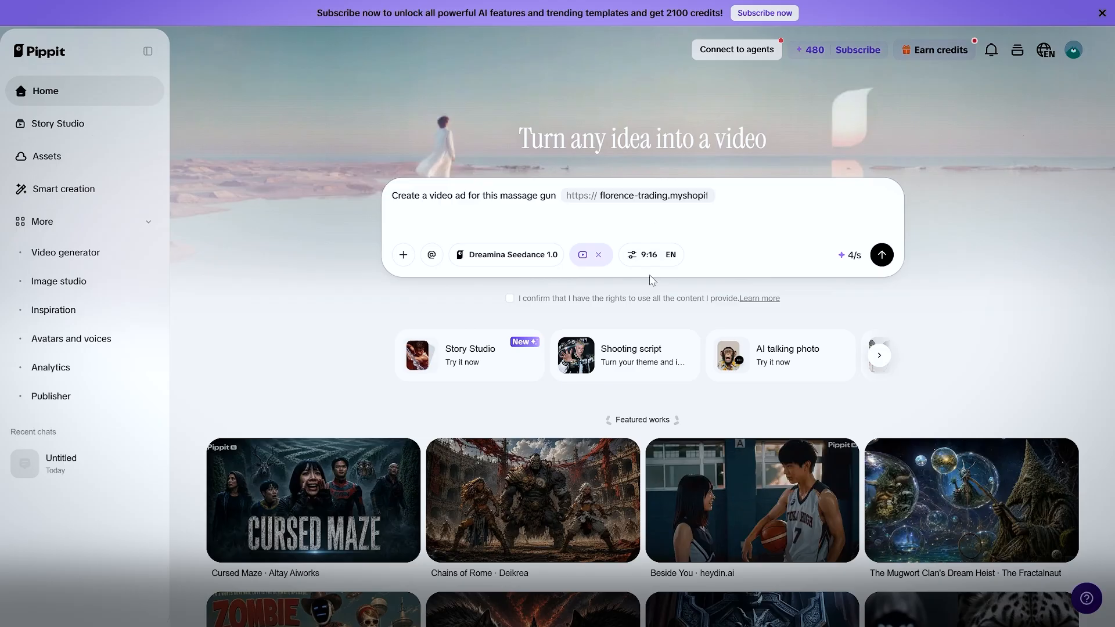
# Set the video's aspect ratio to 9:16 and submit the prompt to generate the massage gun ad.
pyautogui.click(646, 254)
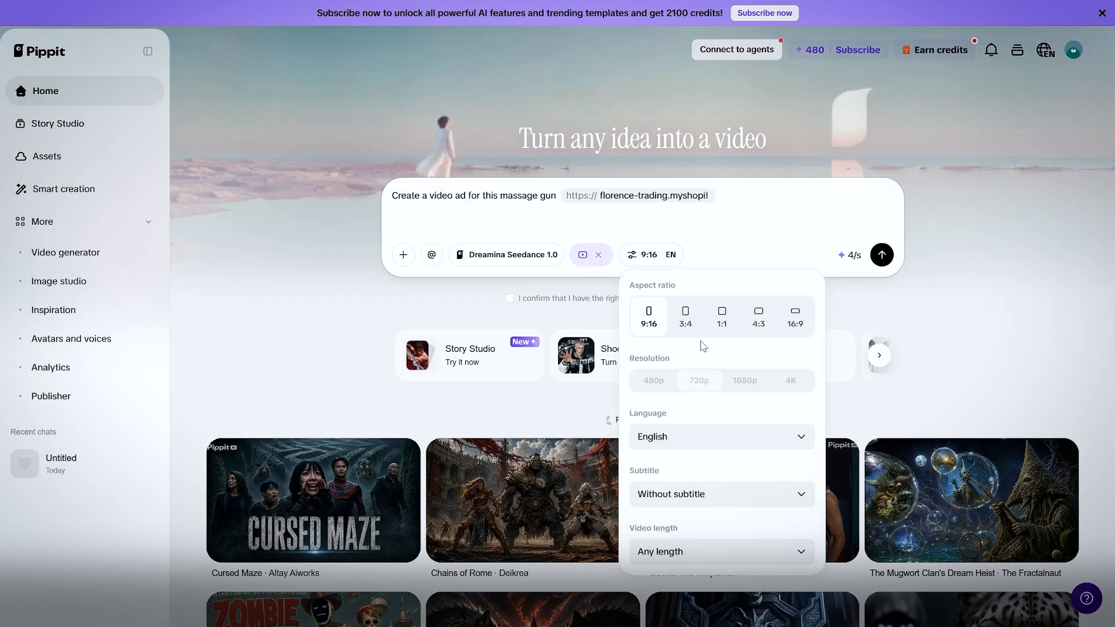
pyautogui.click(722, 325)
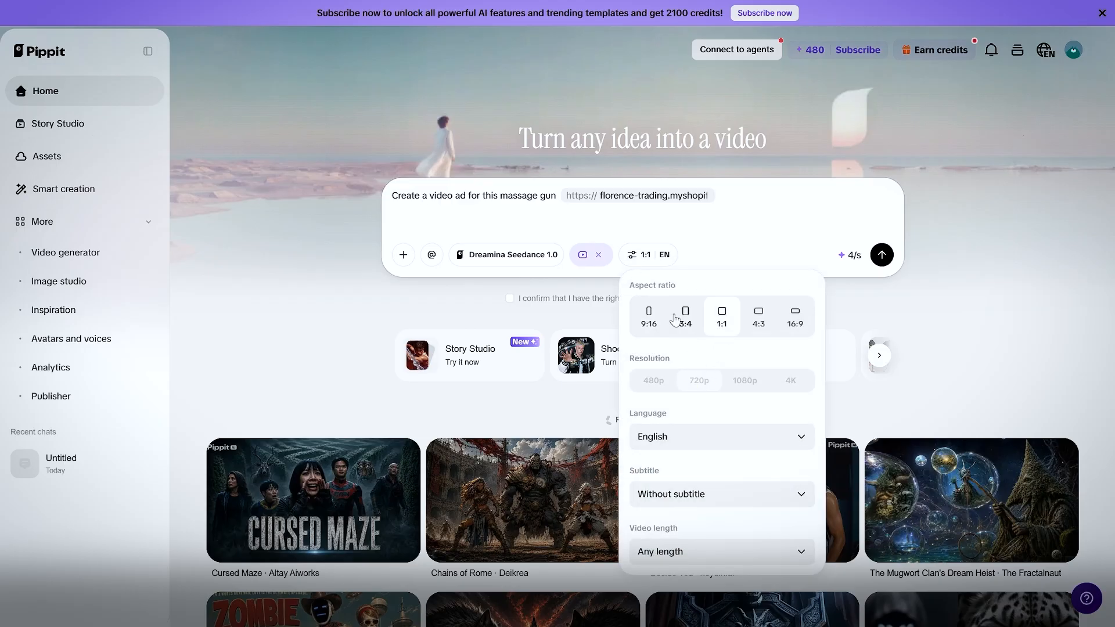
pyautogui.click(663, 323)
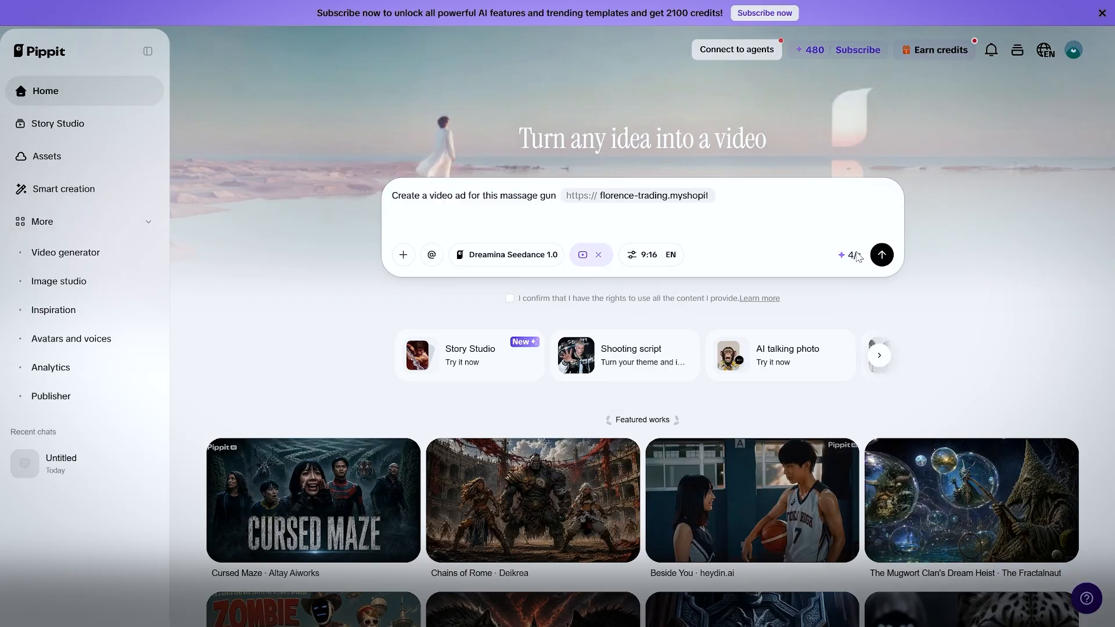
pyautogui.click(882, 255)
pyautogui.click(695, 391)
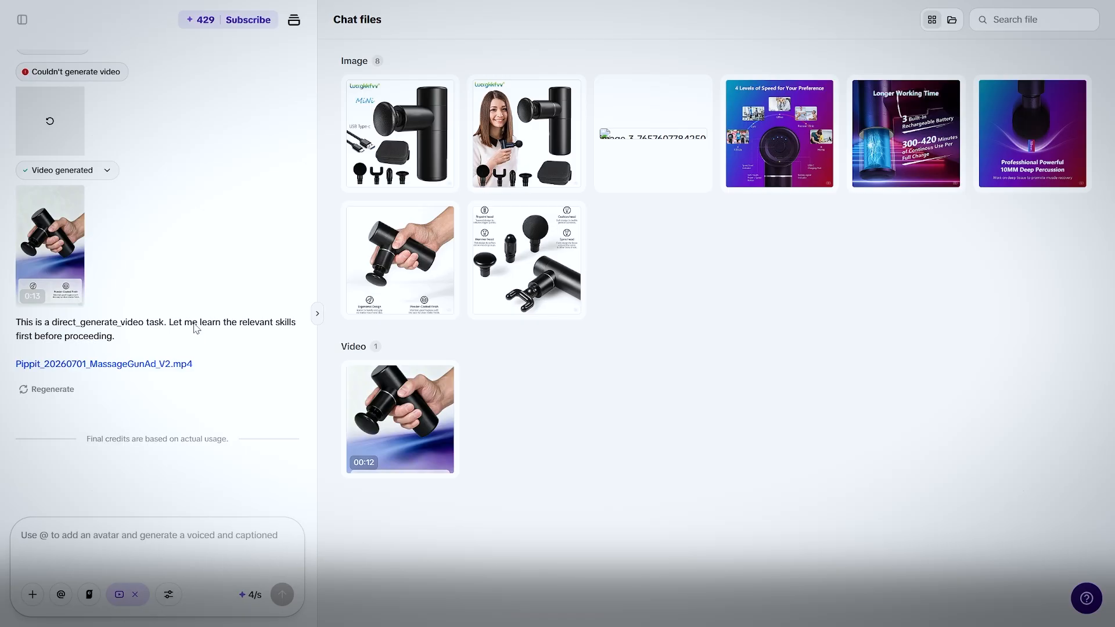
# Open the generated massage gun video in the timeline editor for further editing and dismiss the introductory tour.
pyautogui.moveTo(85, 298)
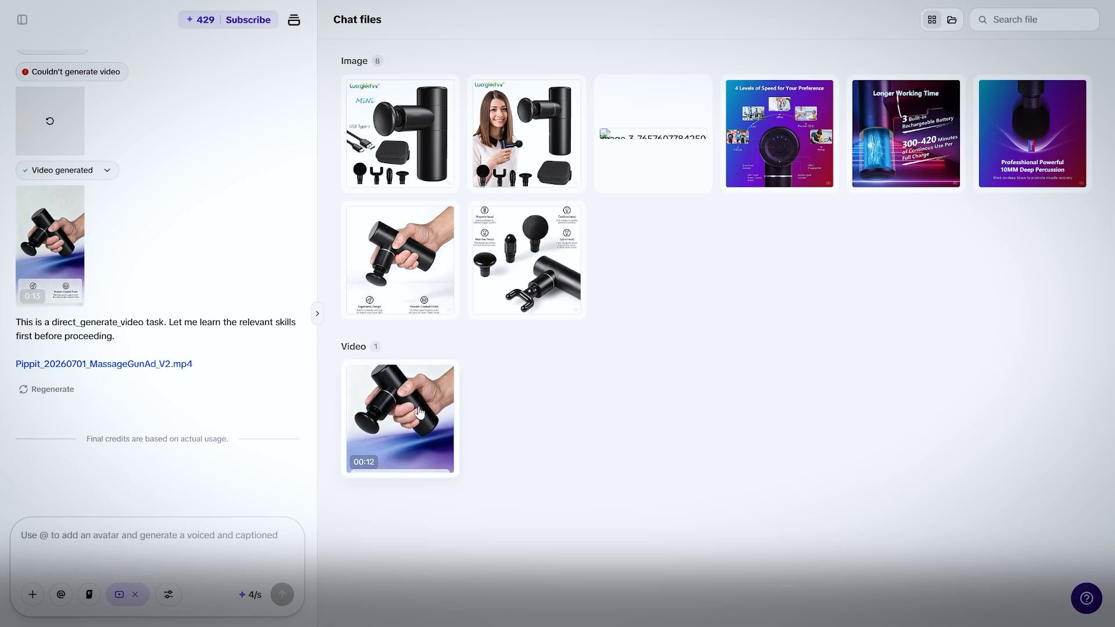
pyautogui.click(388, 411)
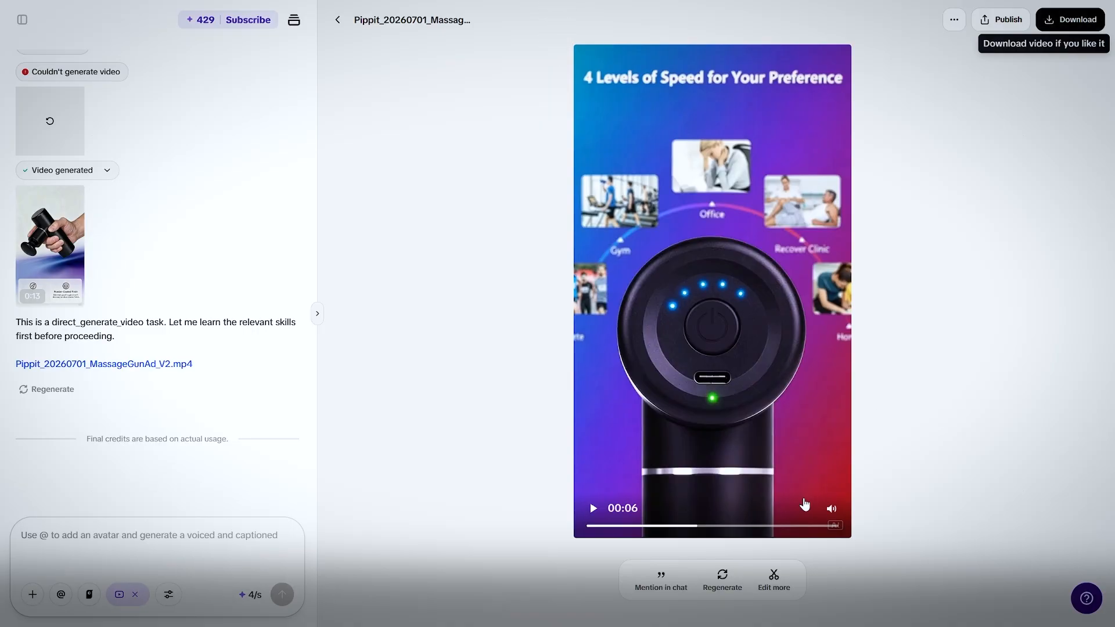
pyautogui.click(787, 590)
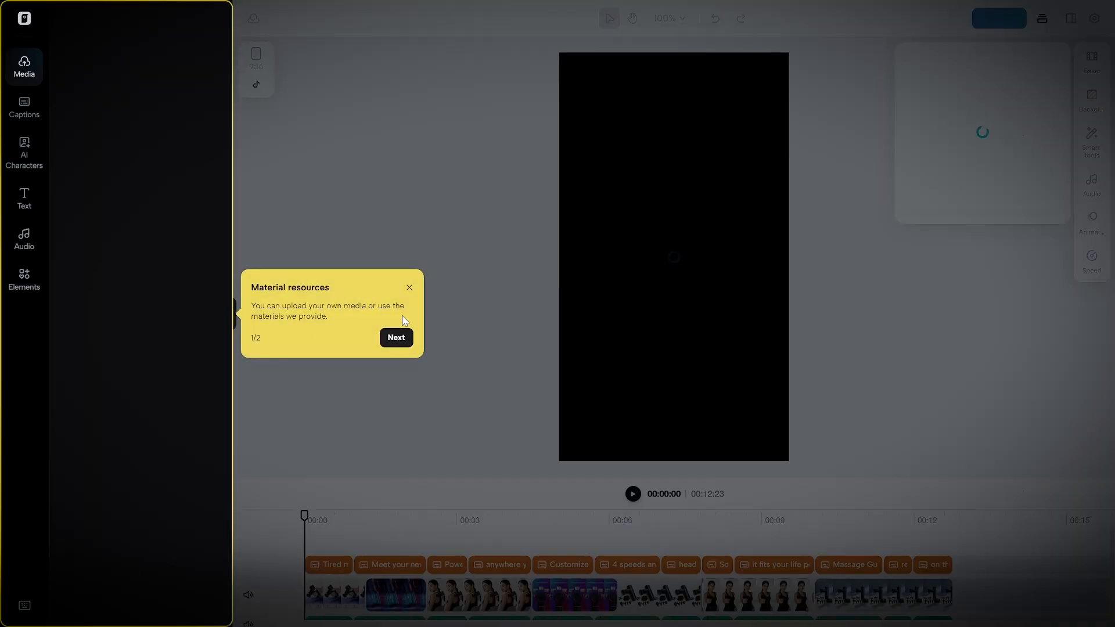
pyautogui.click(410, 288)
# Select the massage gun clip in the preview and adjust its saturation in the basic color adjustment.
pyautogui.click(638, 288)
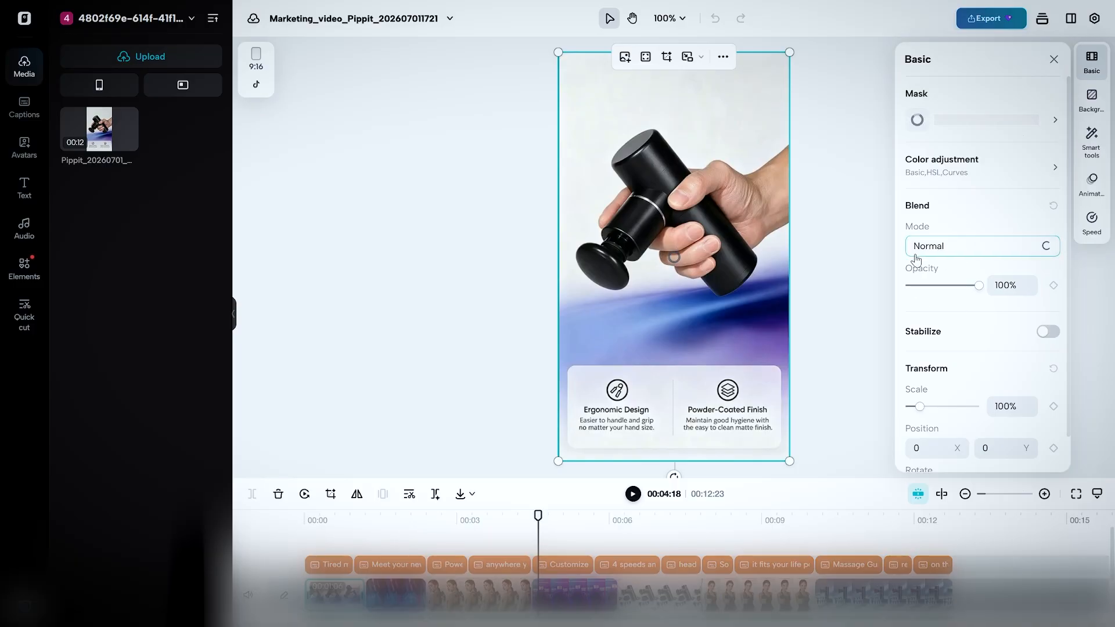
pyautogui.click(959, 166)
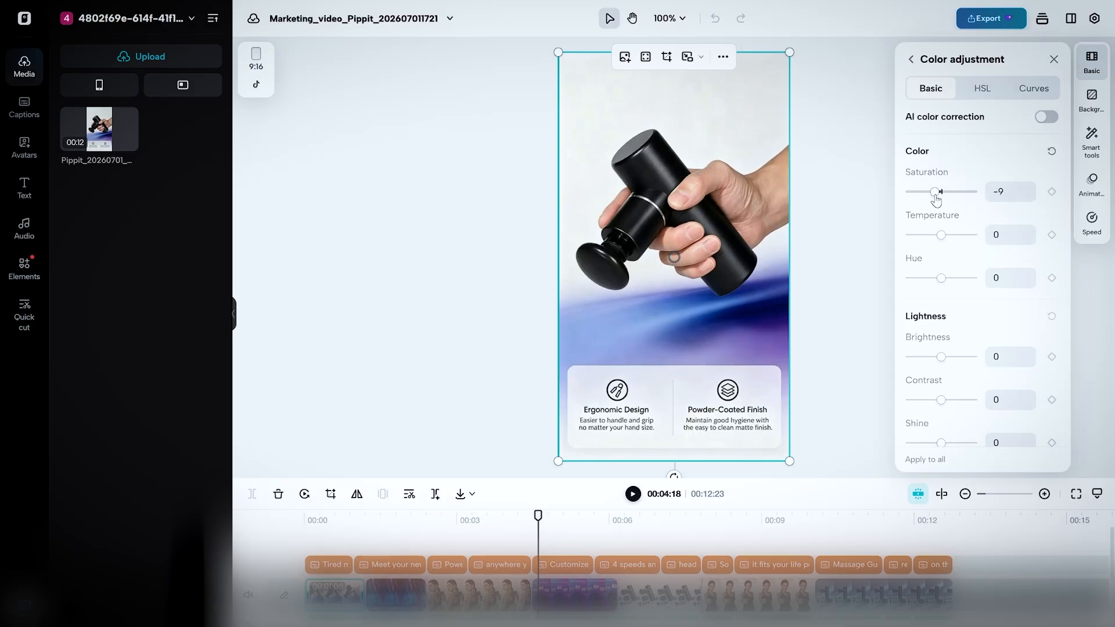
pyautogui.moveTo(959, 200); pyautogui.dragTo(996, 238)
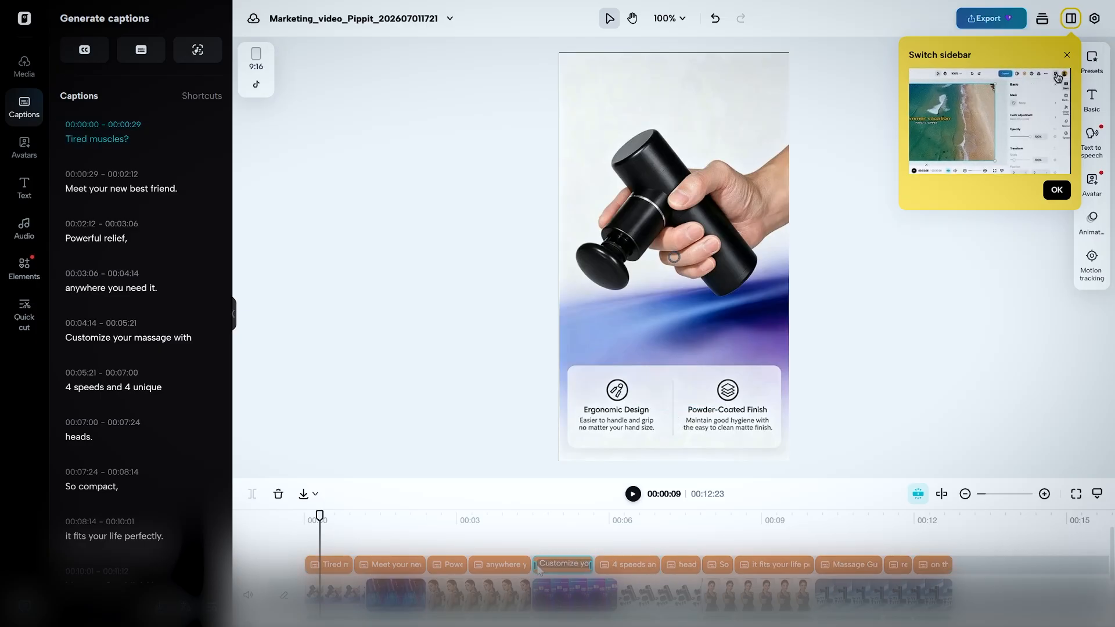
# Review the existing captions, select "Tired muscles?", and generate automatic captions with English (US) as the spoken language.
pyautogui.click(436, 570)
pyautogui.click(329, 566)
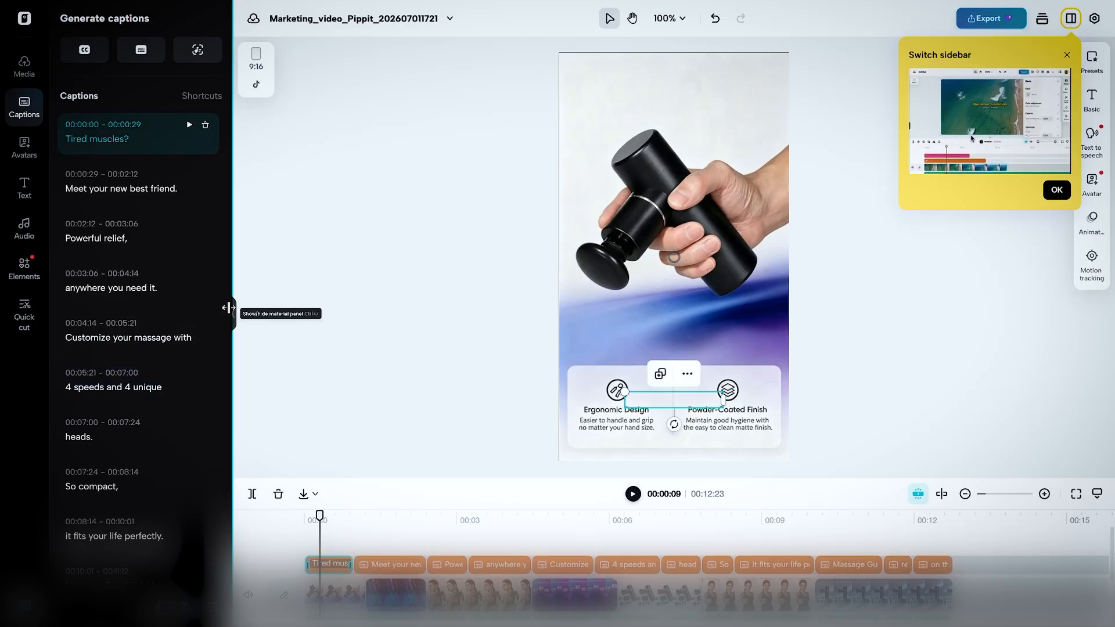
pyautogui.scroll(-3, 140, 262)
pyautogui.scroll(3, 152, 347)
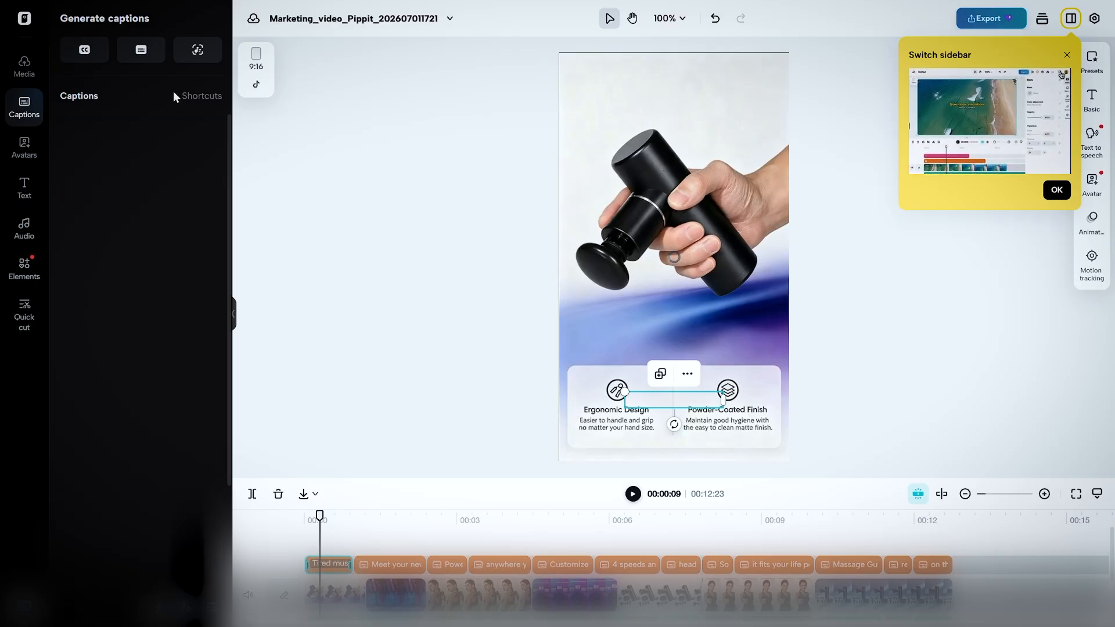
pyautogui.click(84, 58)
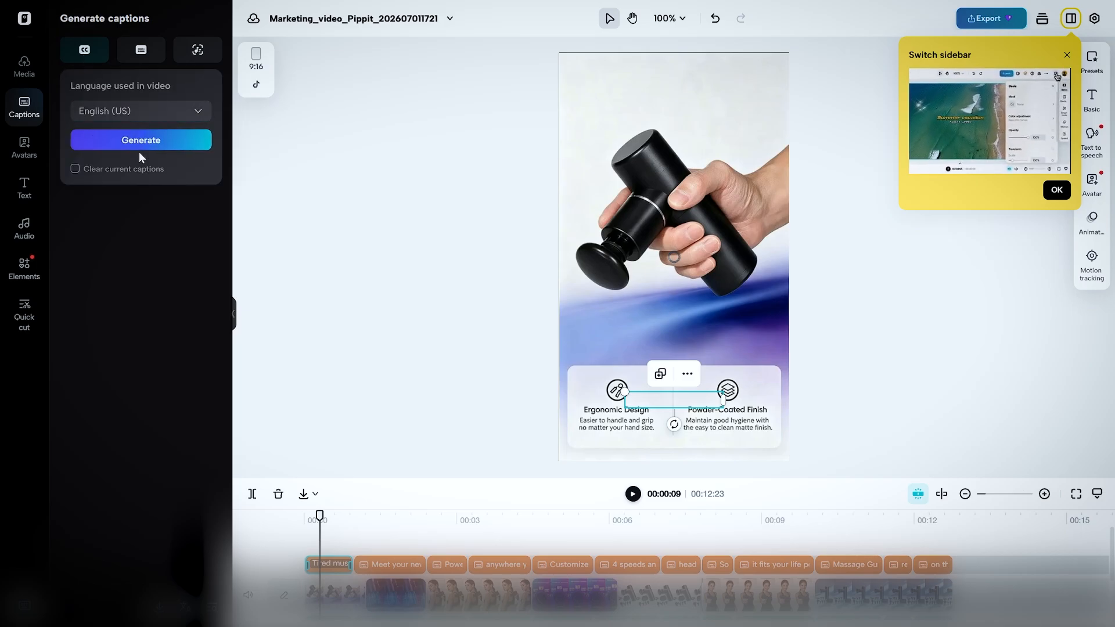
pyautogui.click(163, 143)
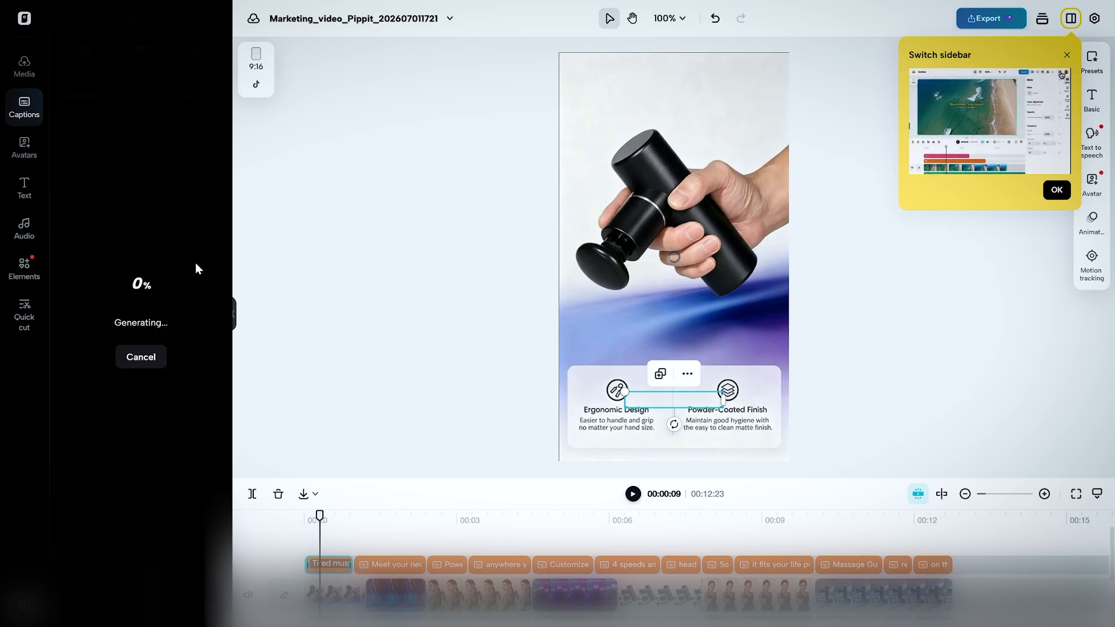
# Insert the stock photo of a city skyline from the elements library into the video track at 00:06:08.
pyautogui.moveTo(501, 516); pyautogui.dragTo(623, 517)
pyautogui.click(655, 611)
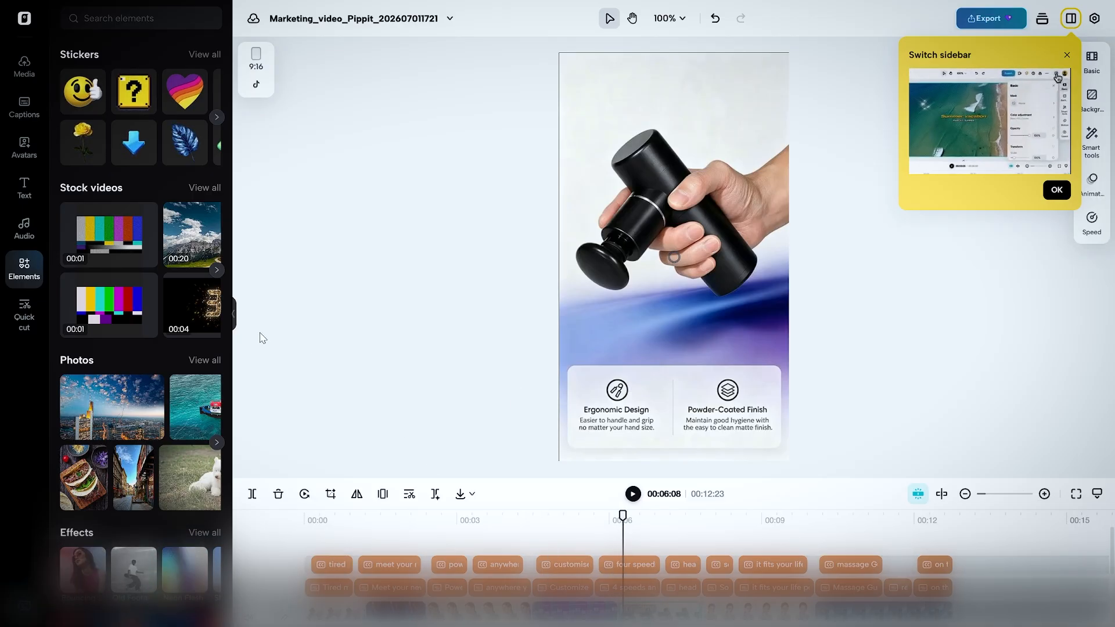
pyautogui.scroll(-5, 116, 372)
pyautogui.scroll(6, 158, 480)
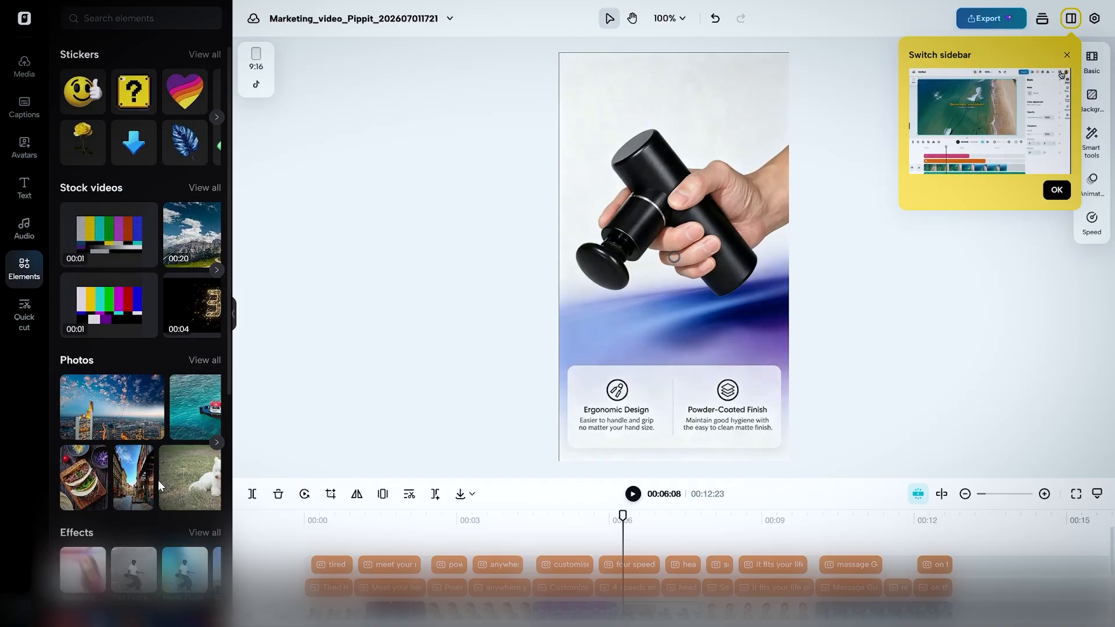
pyautogui.click(105, 412)
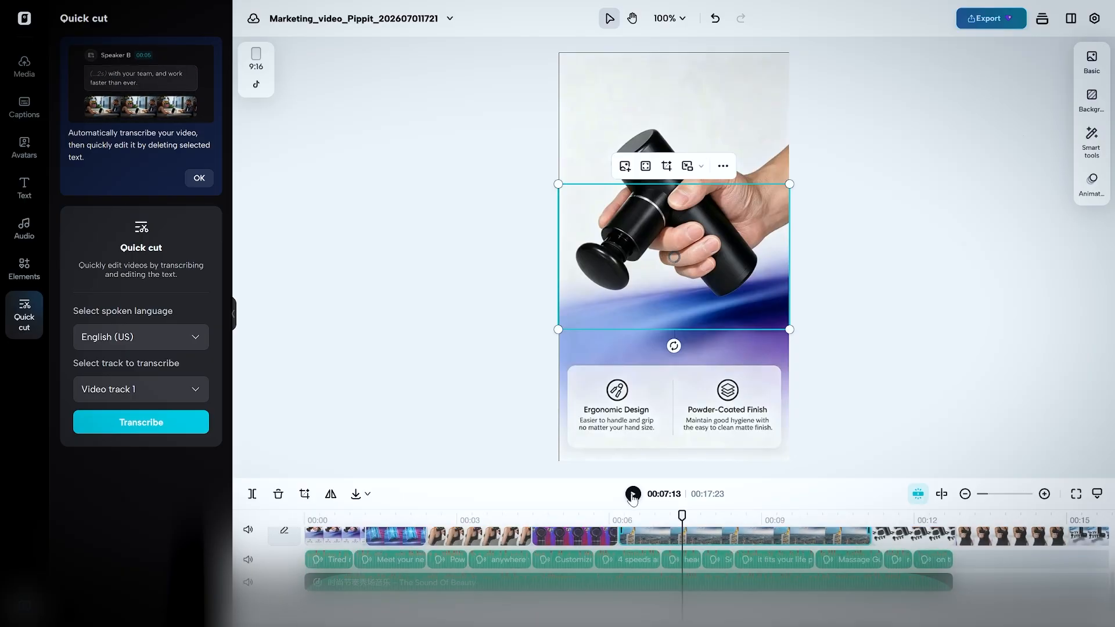
# Inspect the voiceover clips and the background music track on the timeline by selecting them in turn.
pyautogui.click(494, 581)
pyautogui.click(502, 563)
pyautogui.click(570, 565)
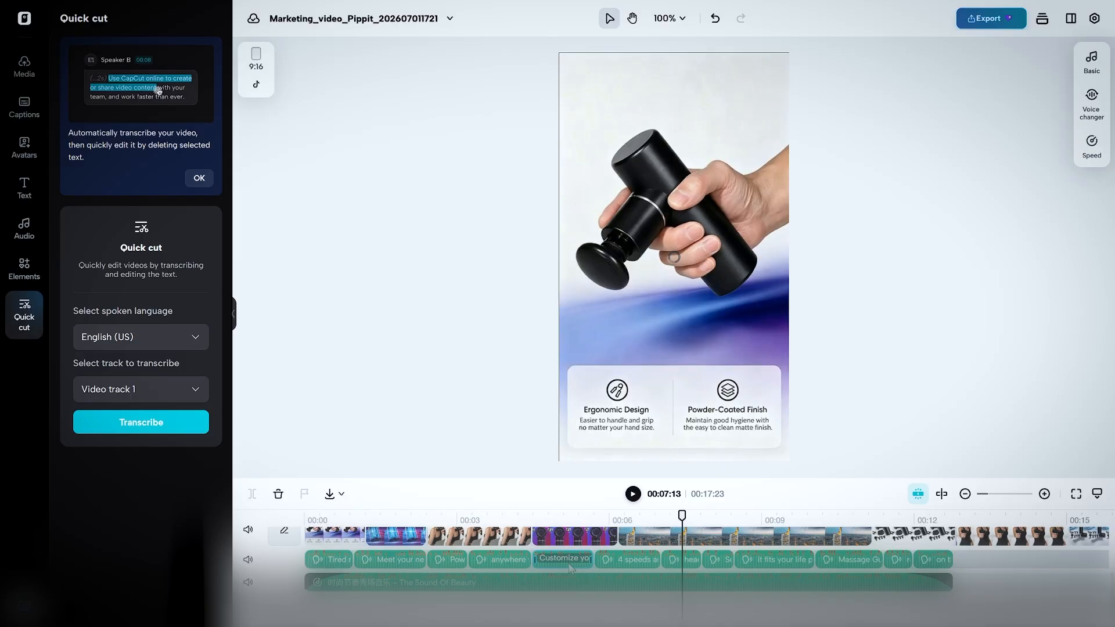
pyautogui.click(604, 587)
pyautogui.click(658, 556)
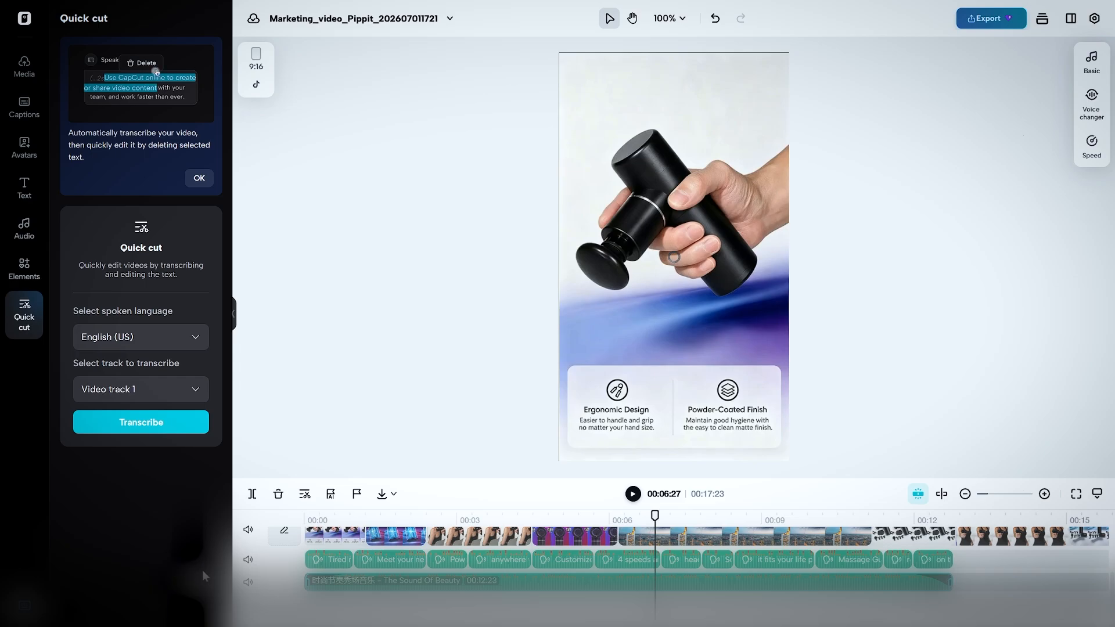
# Mute the background music track on the timeline and unmute it again.
pyautogui.click(247, 583)
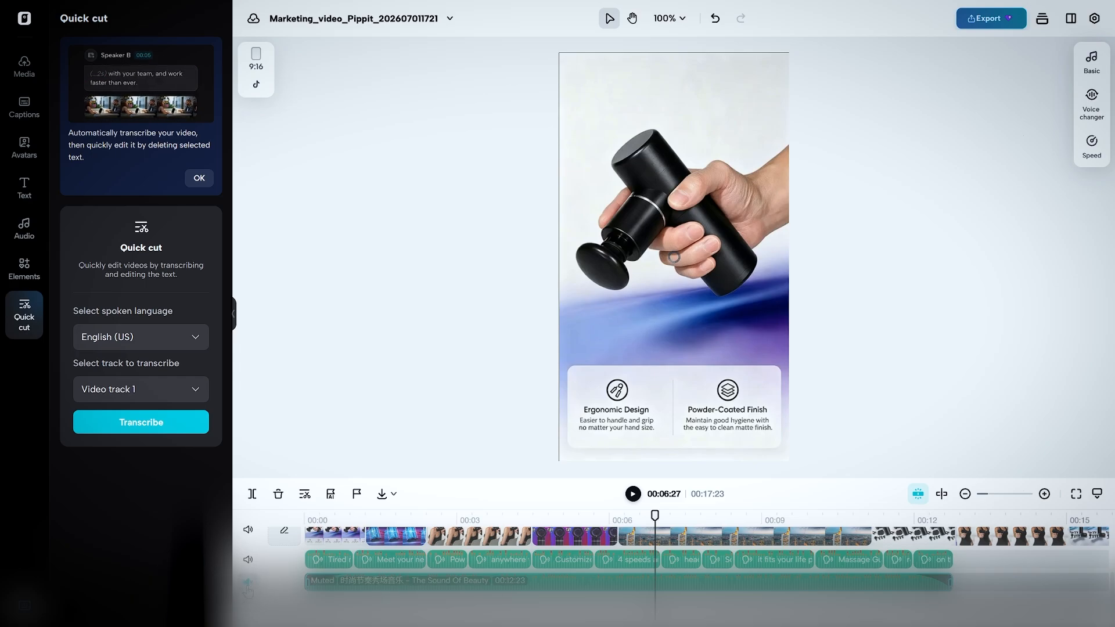
pyautogui.click(248, 582)
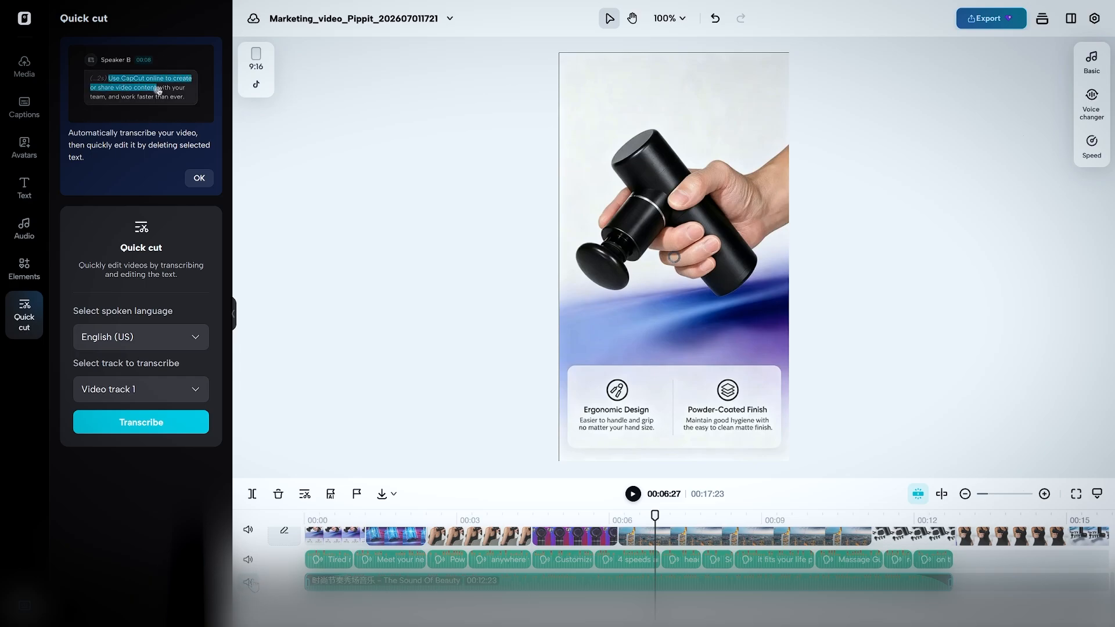
# Browse the recommended music tracks in the audio library.
pyautogui.click(24, 188)
pyautogui.click(24, 228)
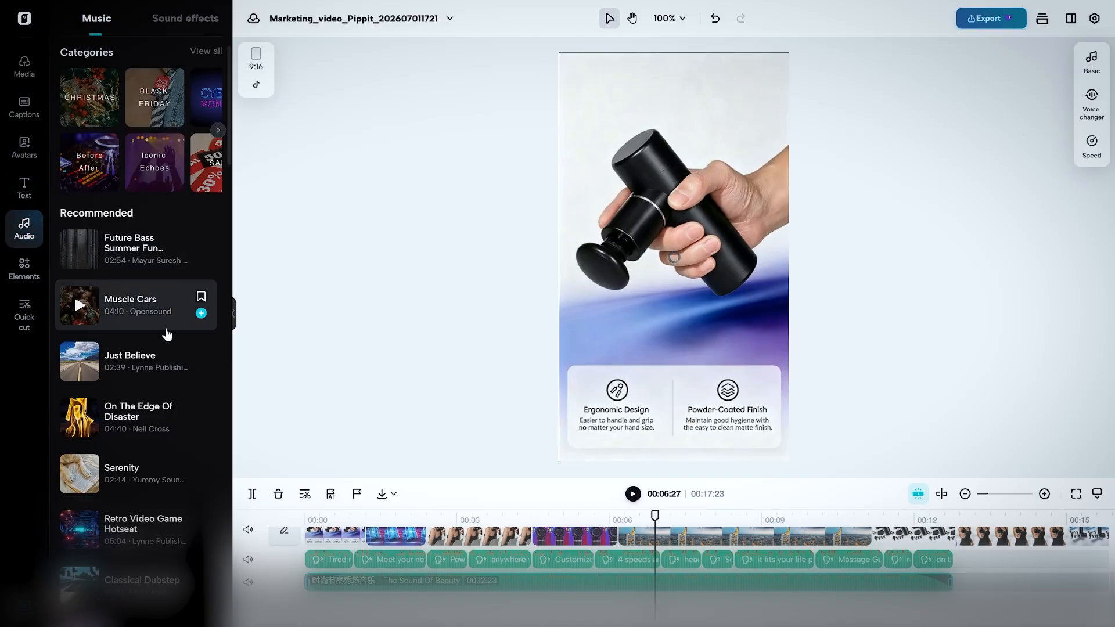
pyautogui.scroll(-15, 179, 370)
pyautogui.scroll(-8, 169, 430)
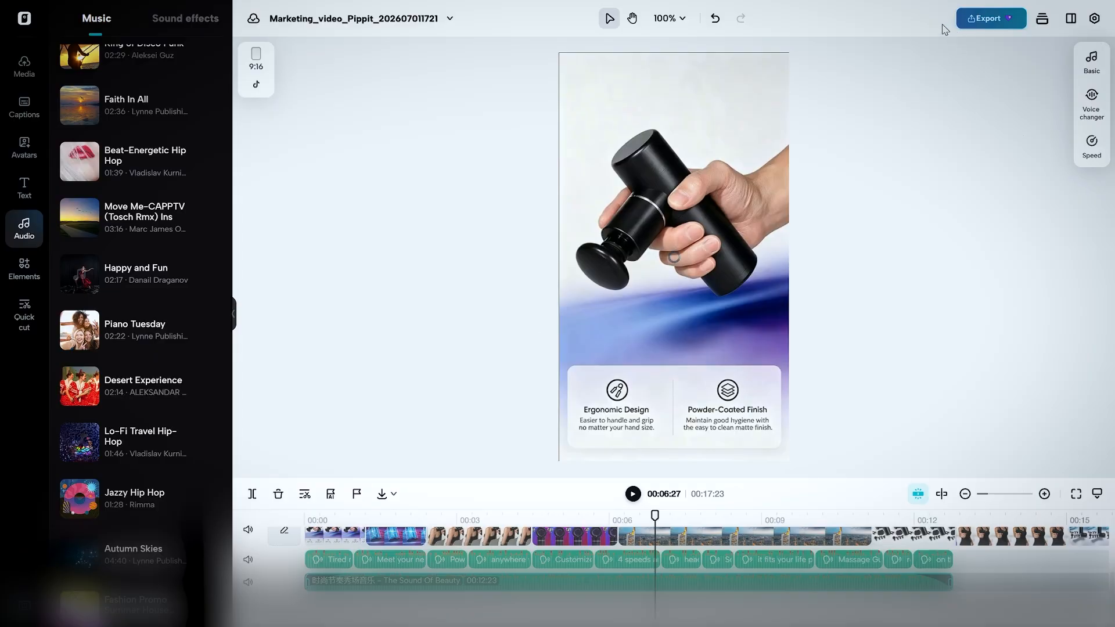
# Open the video's export options to examine the publish and download choices, then close them.
pyautogui.click(990, 26)
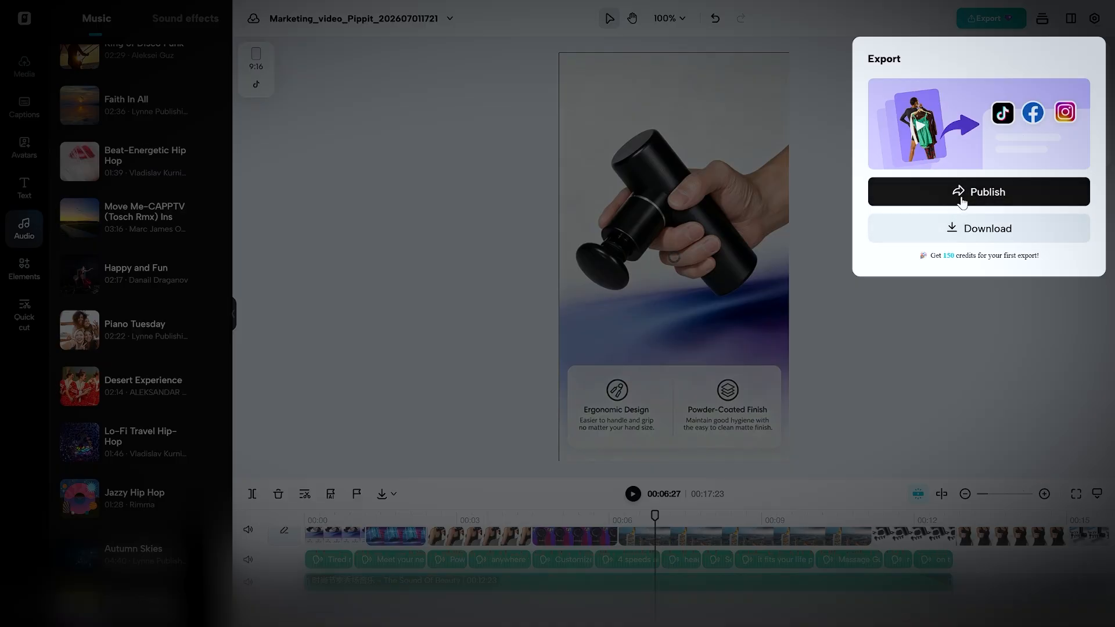
pyautogui.click(953, 351)
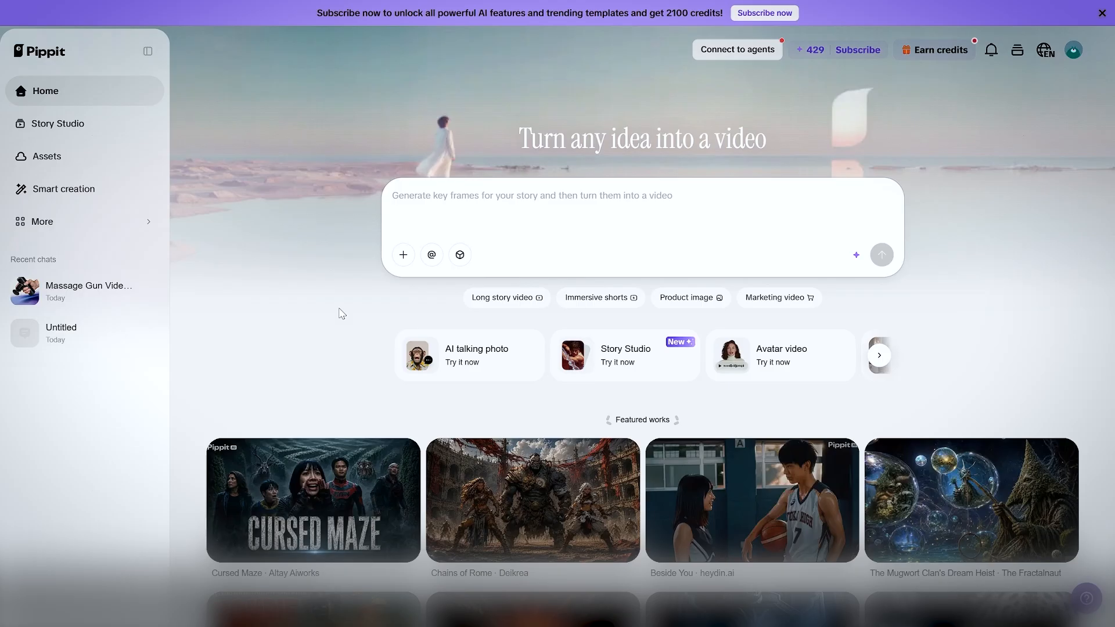
# Look through the creation tools and the featured works gallery on the Pippit home page.
pyautogui.scroll(-8, 597, 368)
pyautogui.scroll(8, 992, 432)
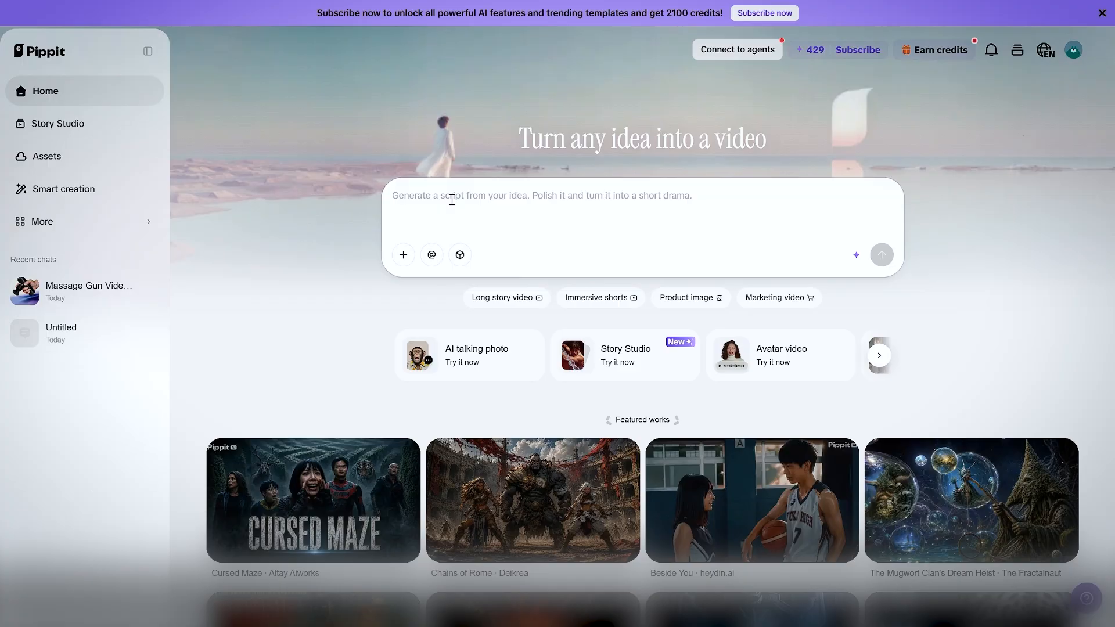
pyautogui.scroll(-8, 587, 314)
pyautogui.scroll(8, 669, 420)
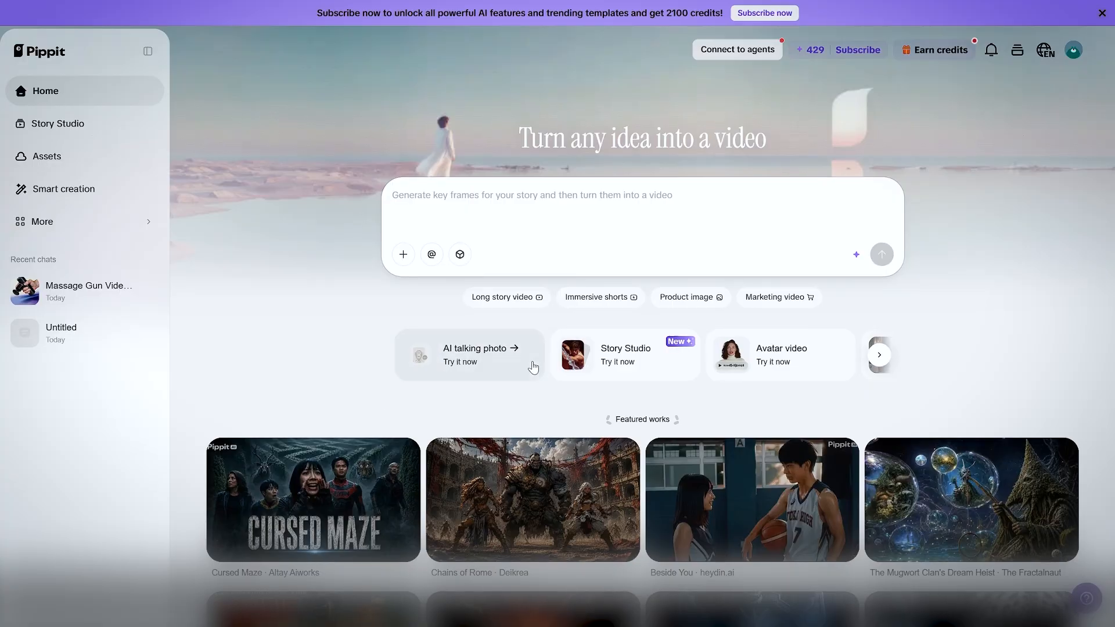
pyautogui.scroll(-8, 533, 367)
pyautogui.scroll(8, 621, 412)
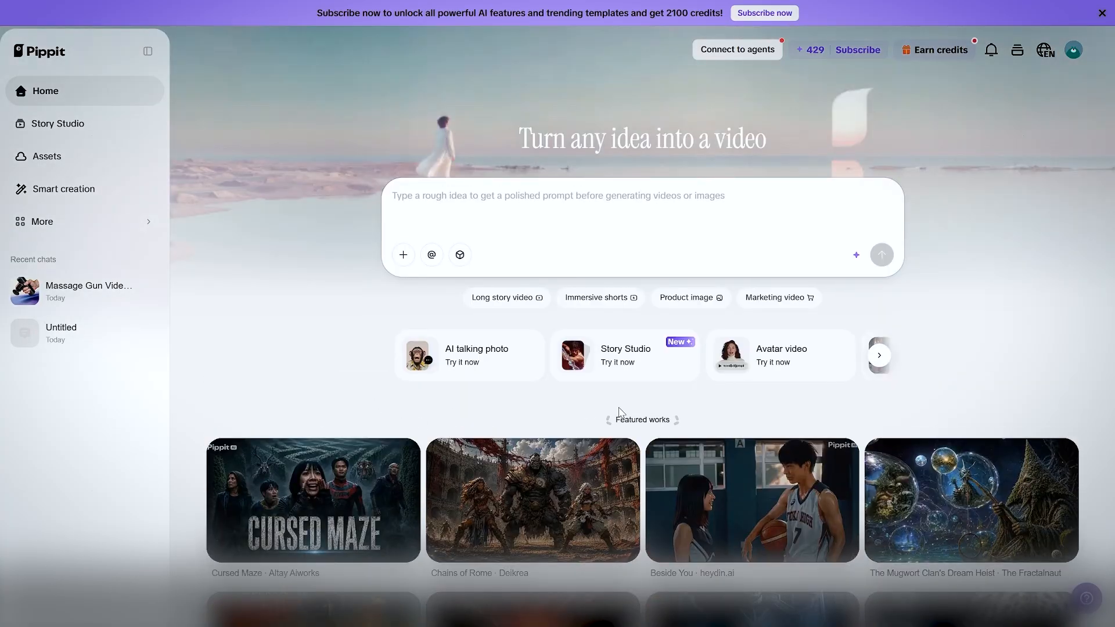
pyautogui.scroll(-9, 620, 411)
pyautogui.scroll(8, 551, 487)
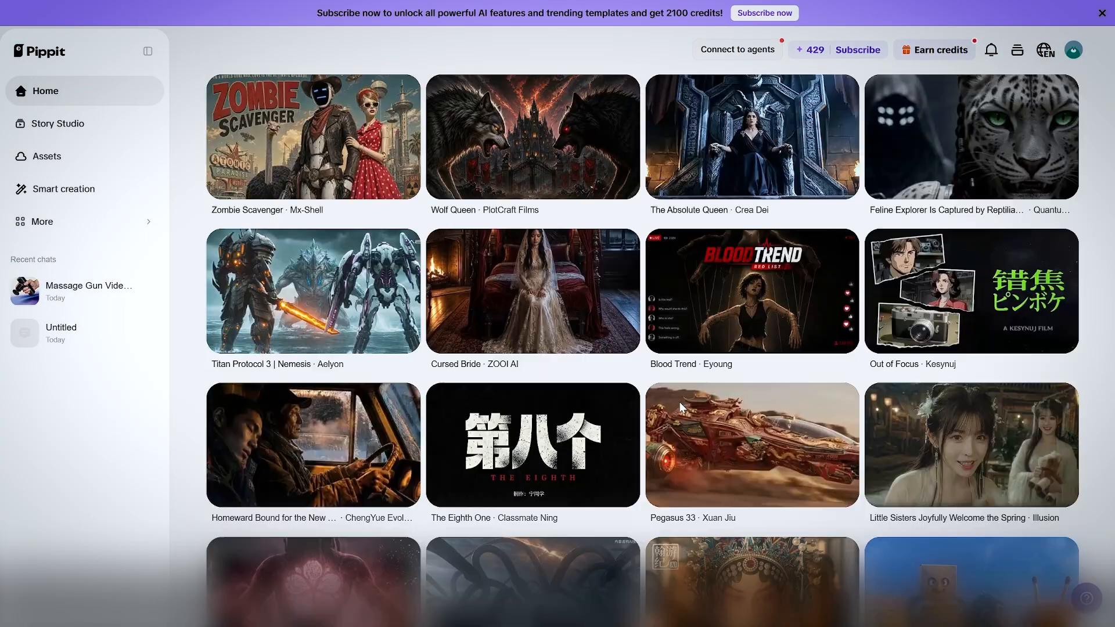
pyautogui.scroll(-8, 551, 487)
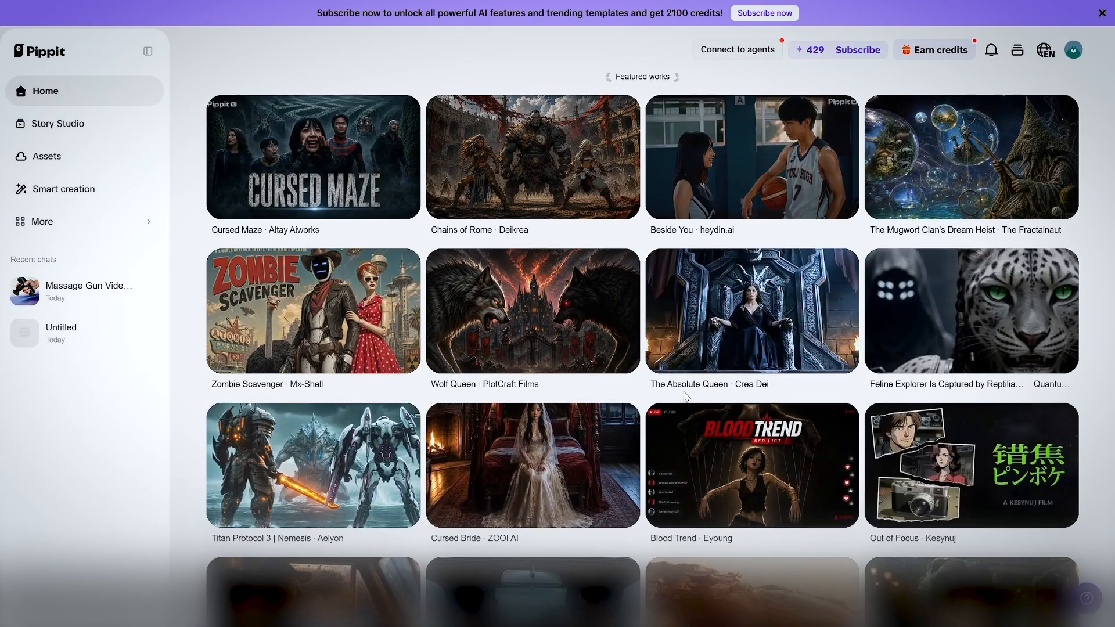
pyautogui.scroll(9, 683, 403)
pyautogui.scroll(-8, 684, 404)
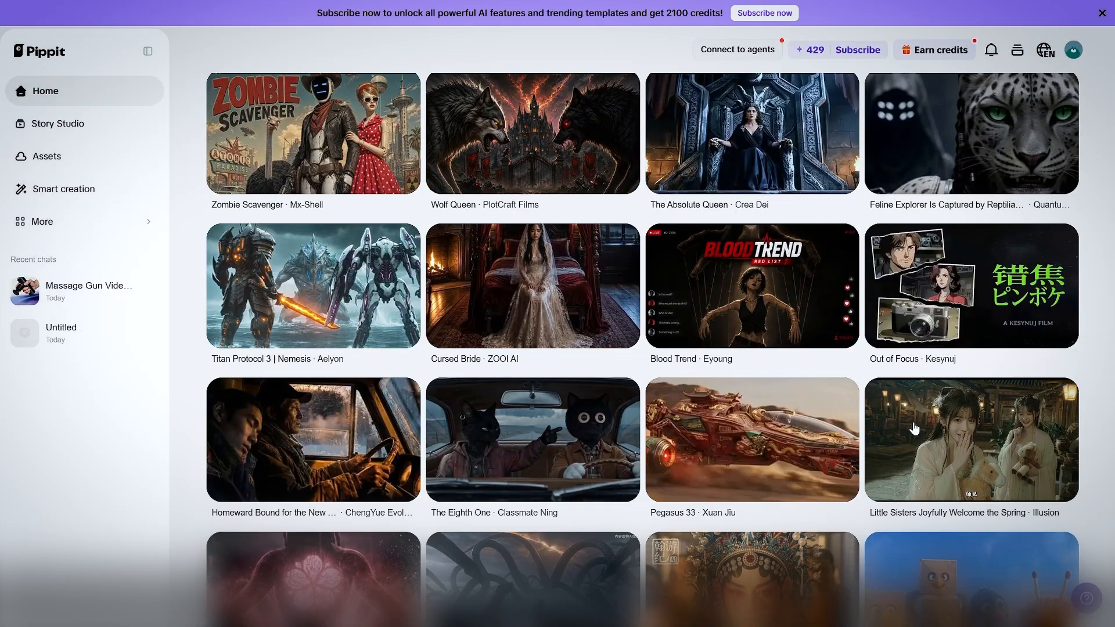
pyautogui.scroll(-1, 754, 348)
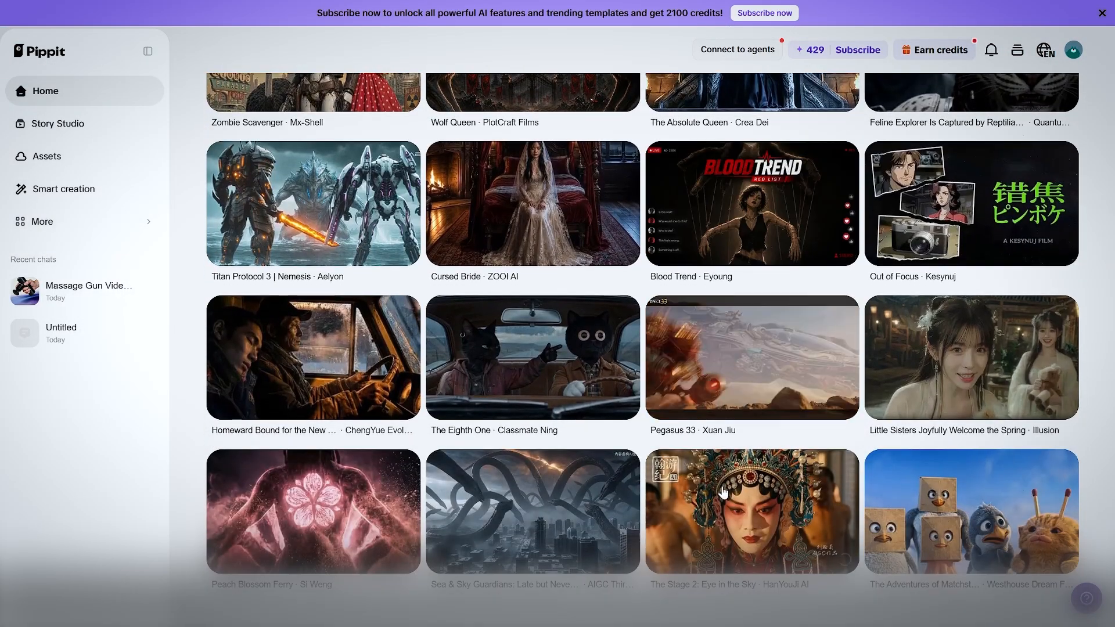
pyautogui.scroll(8, 291, 366)
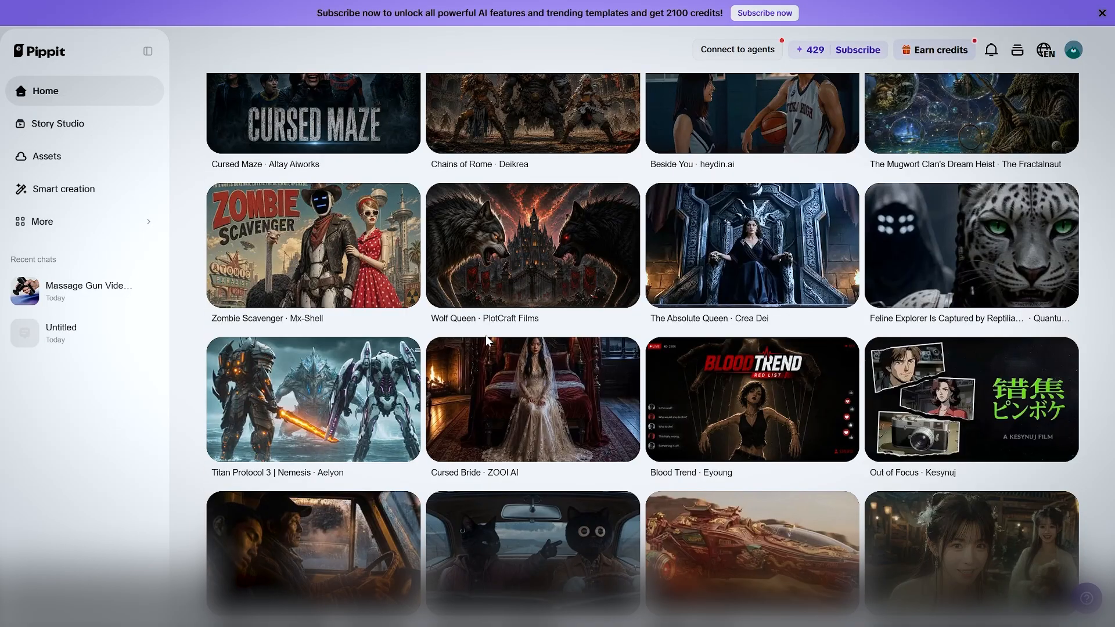
pyautogui.scroll(-8, 315, 373)
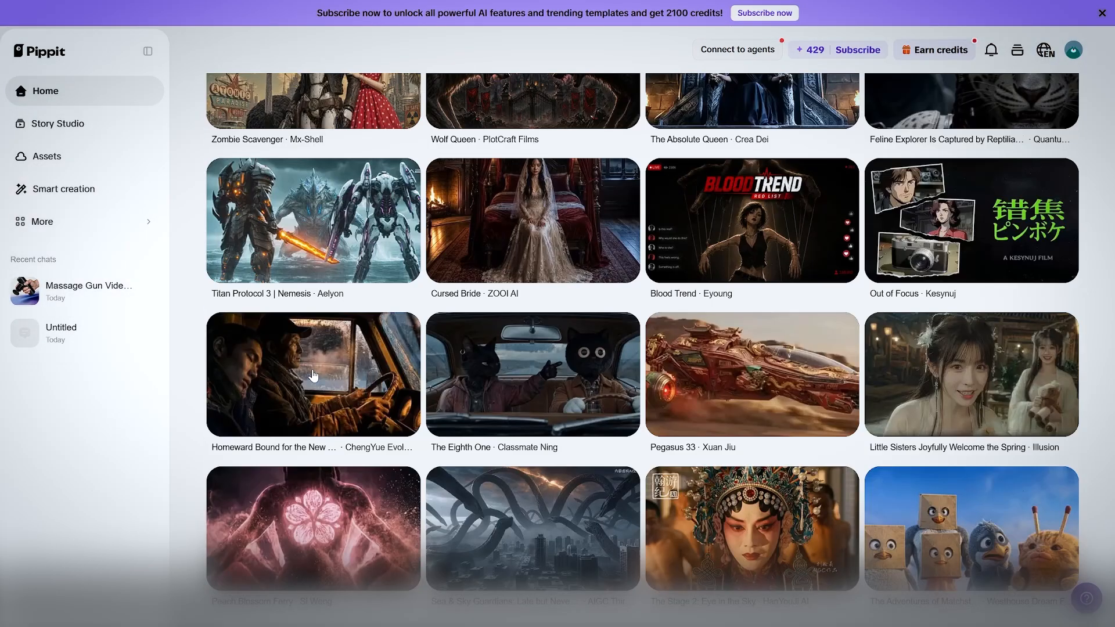